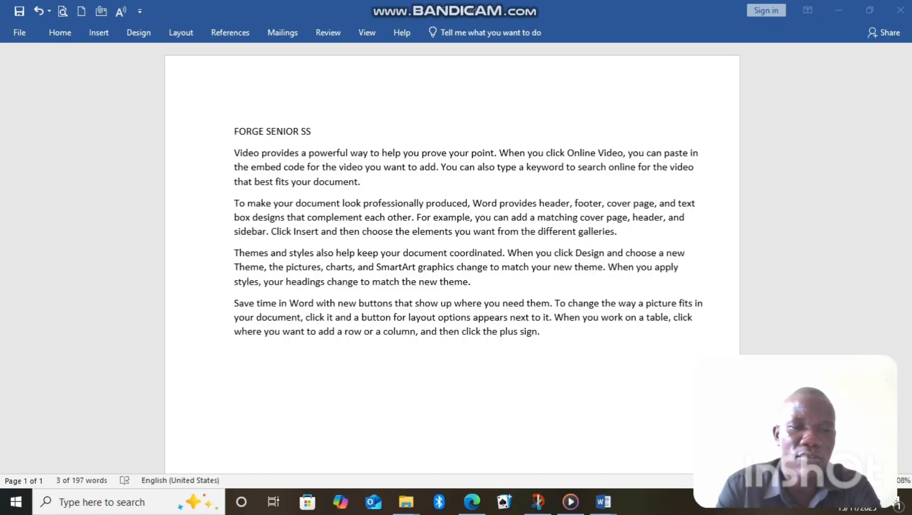
Remove all of the document's text and undo the removal
{"action": "left_click", "coordinate": [234, 131]}
{"action": "left_click", "coordinate": [235, 154]}
{"action": "key", "text": "ctrl+a"}
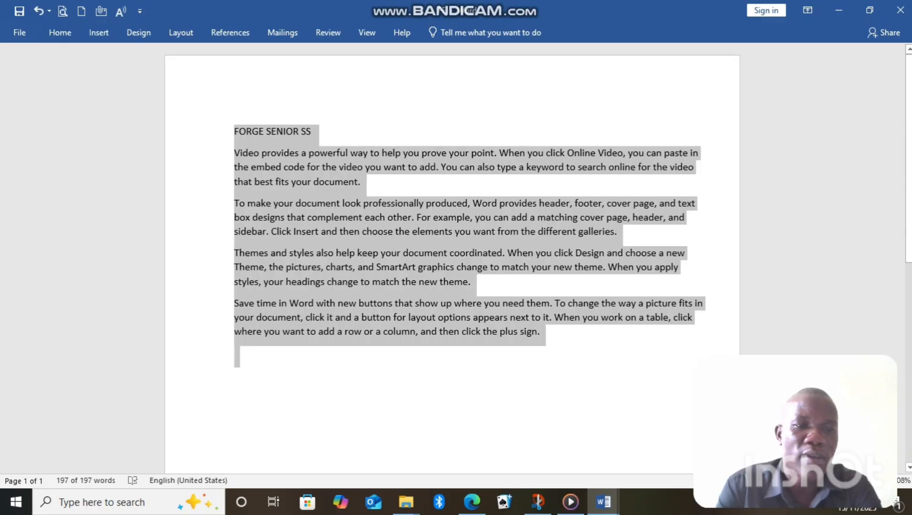
{"action": "left_click", "coordinate": [313, 131]}
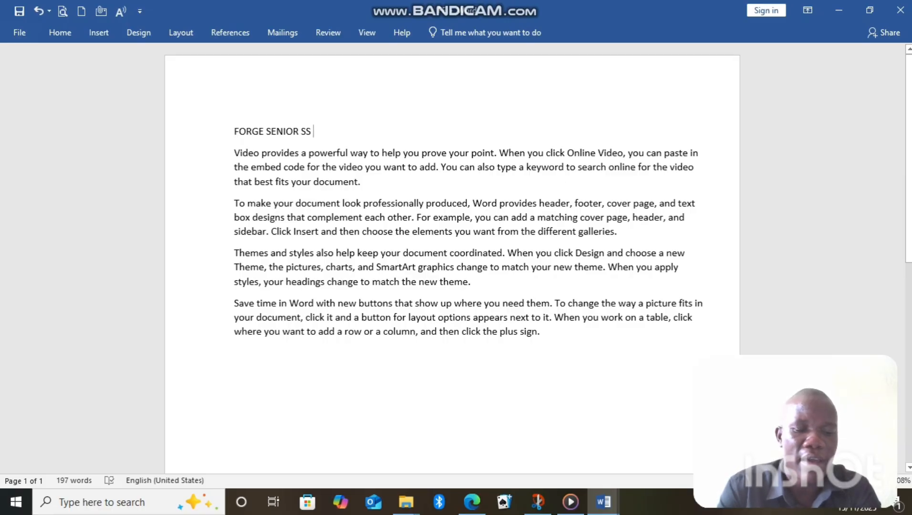
{"action": "key", "text": "ctrl+a"}
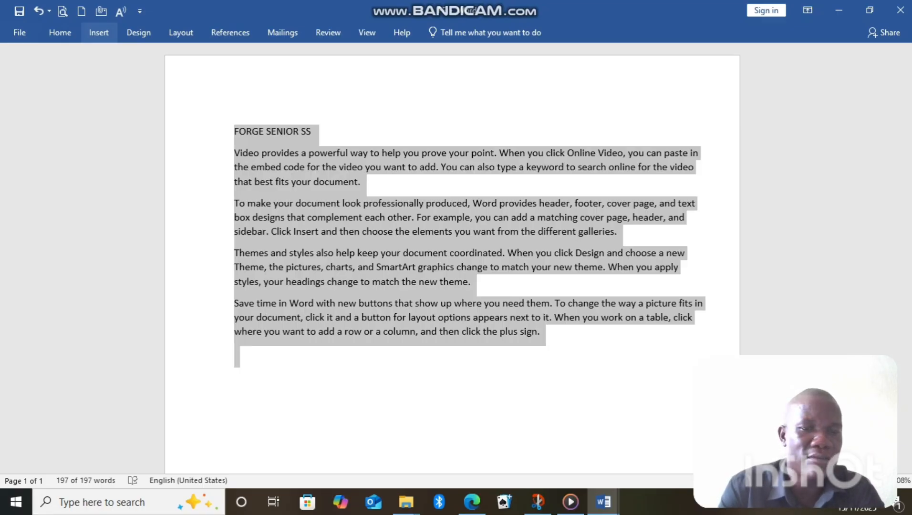
{"action": "key", "text": "Delete"}
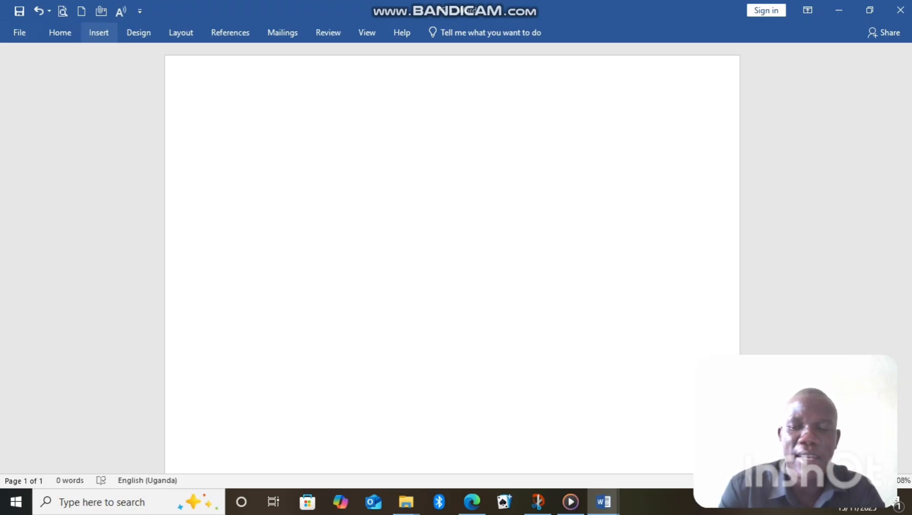
{"action": "key", "text": "ctrl+z"}
{"action": "key", "text": "ctrl+c"}
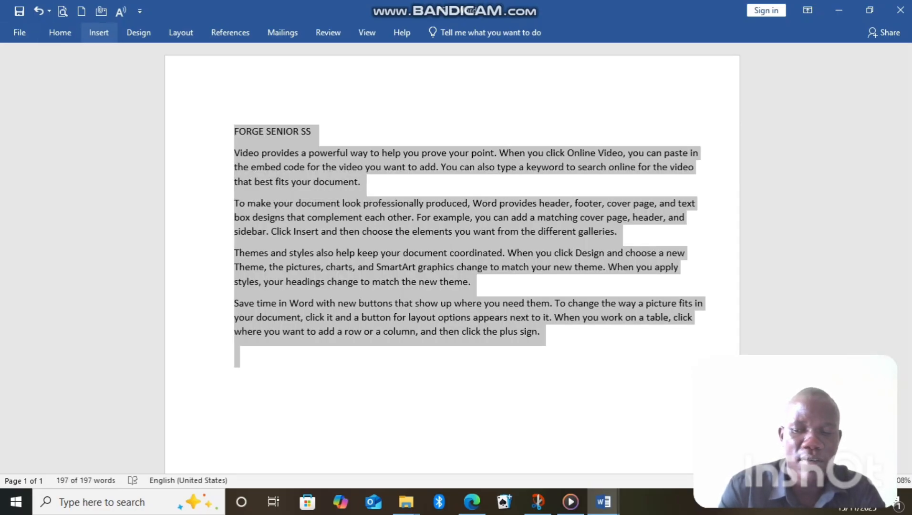
Insert a blank page before the document's text and paste the copied text onto it
{"action": "left_click", "coordinate": [98, 33]}
{"action": "left_click", "coordinate": [32, 68]}
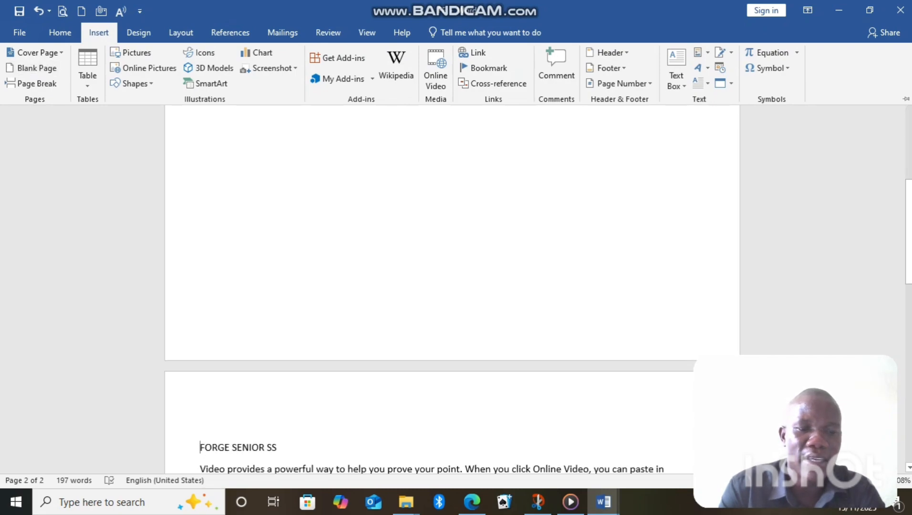
{"action": "left_click_drag", "start_coordinate": [910, 272], "coordinate": [909, 146]}
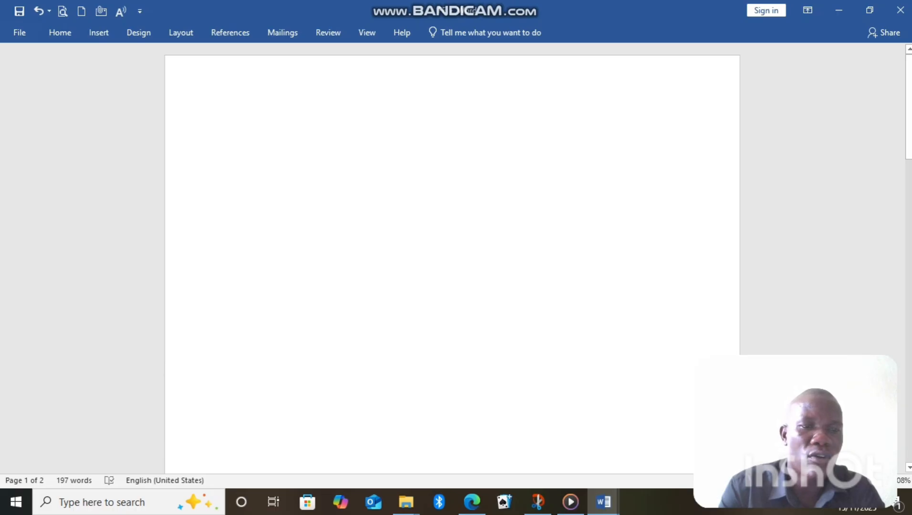
{"action": "key", "text": "ctrl+v"}
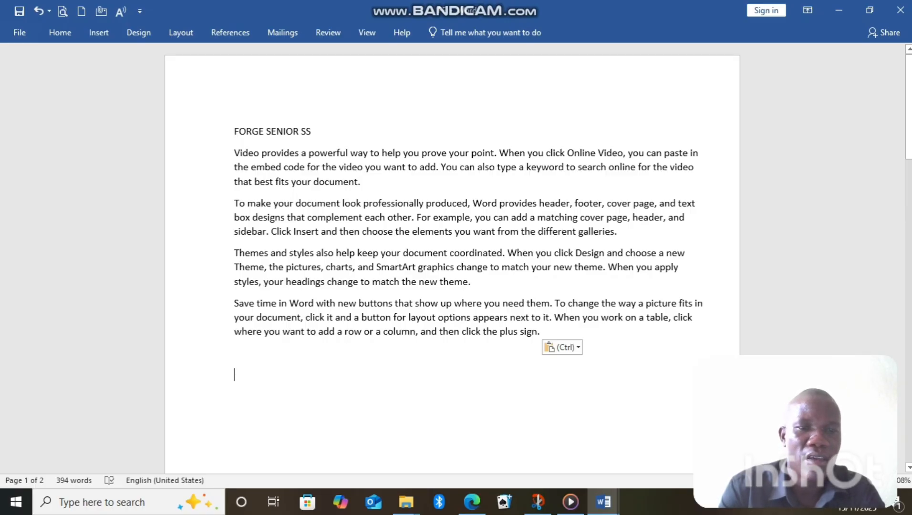
{"action": "scroll", "coordinate": [452, 258], "scroll_direction": "down", "scroll_amount": 9}
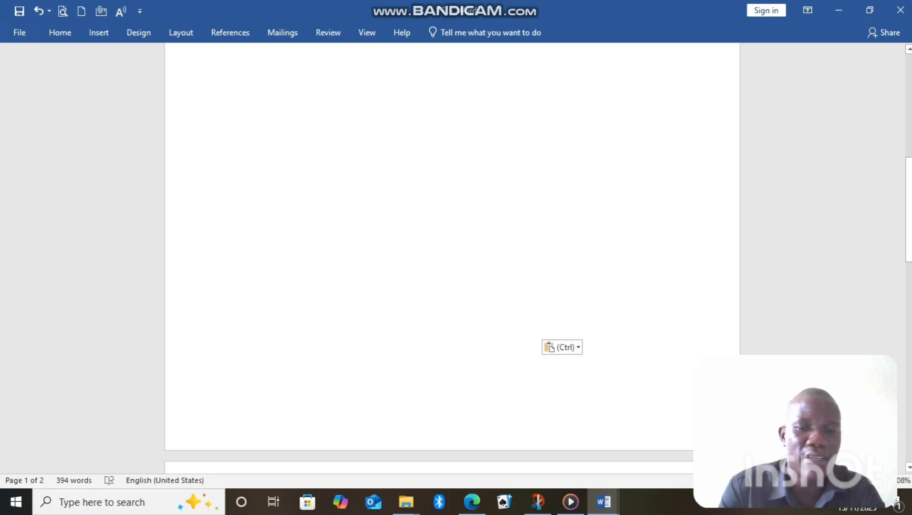
{"action": "left_click_drag", "start_coordinate": [909, 219], "coordinate": [900, 293]}
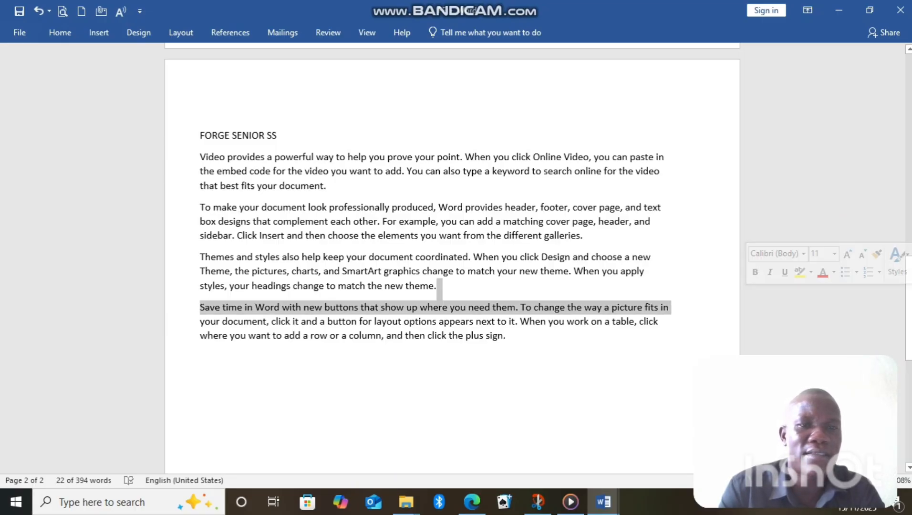
{"action": "left_click", "coordinate": [900, 185]}
{"action": "left_click", "coordinate": [909, 186]}
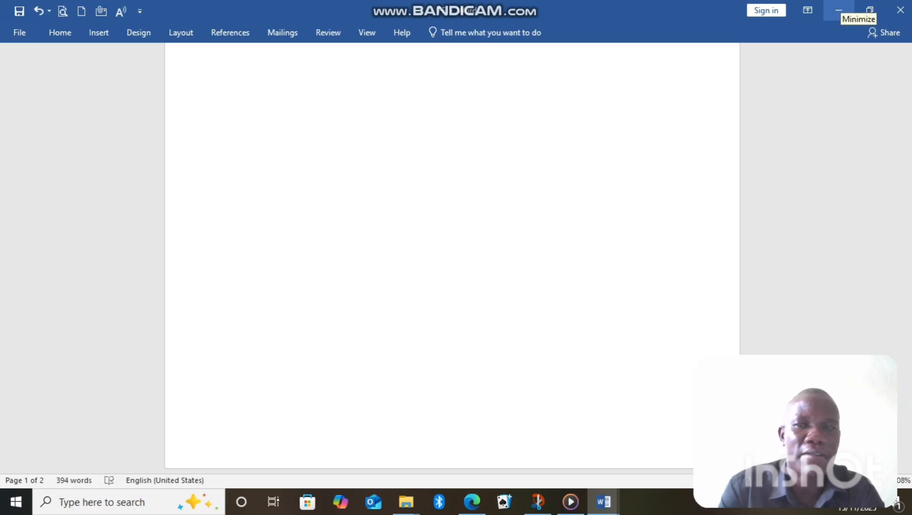
{"action": "left_click", "coordinate": [839, 10]}
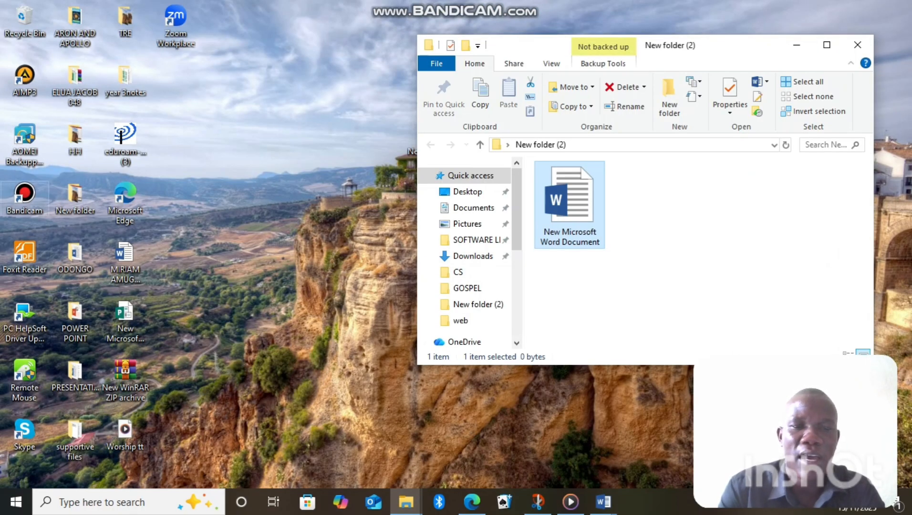
{"action": "left_click", "coordinate": [25, 198]}
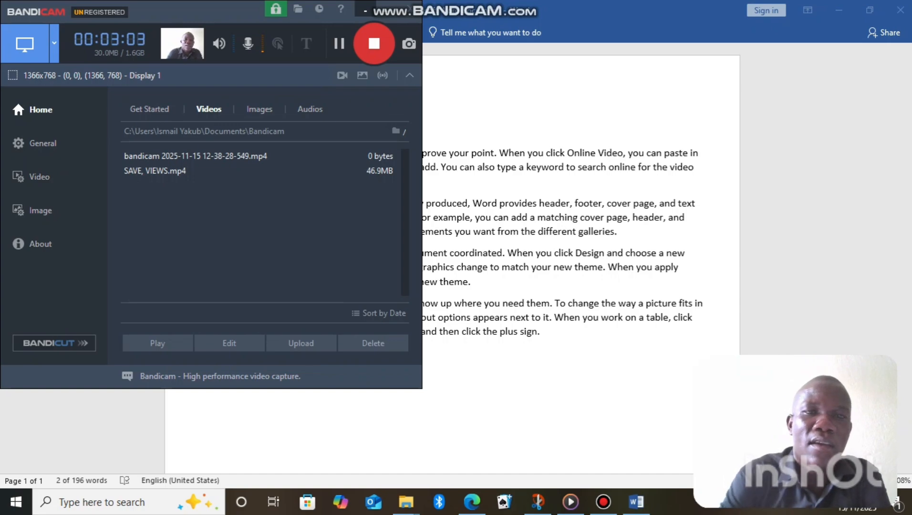
{"action": "left_click", "coordinate": [365, 11]}
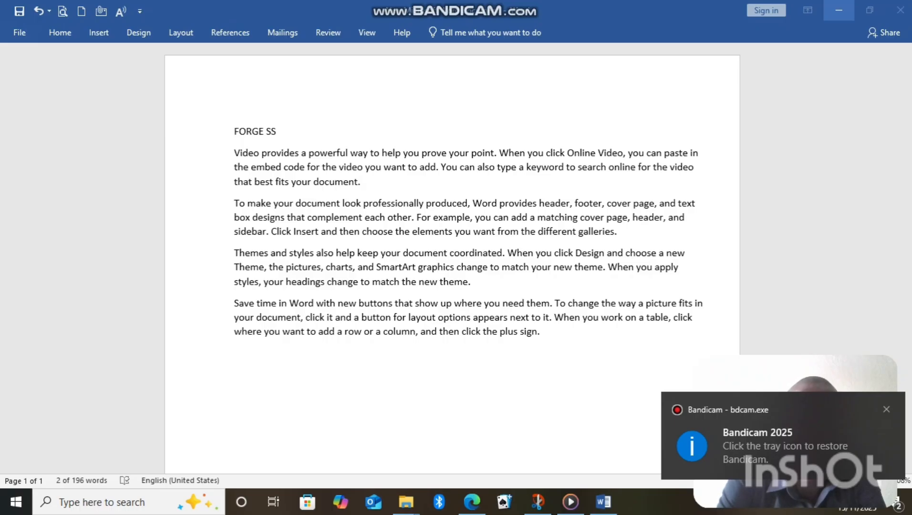
{"action": "left_click", "coordinate": [839, 10]}
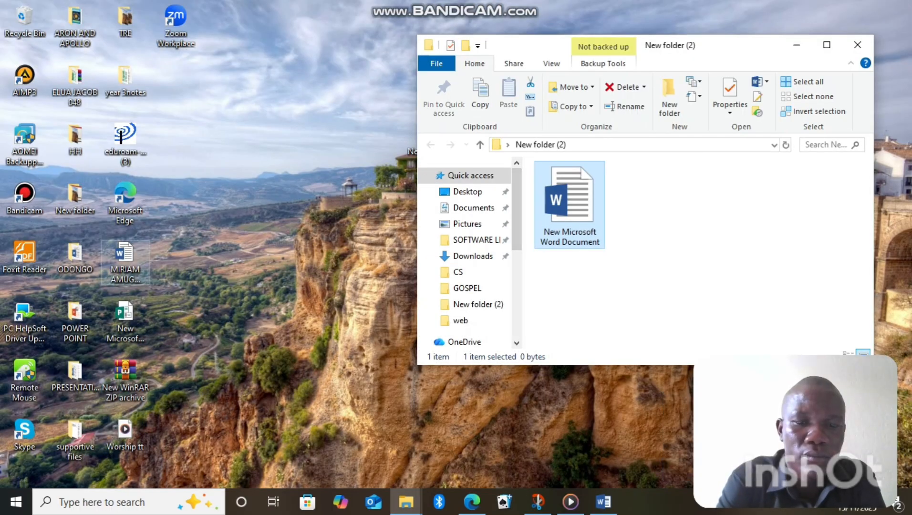
{"action": "key", "text": "super+d"}
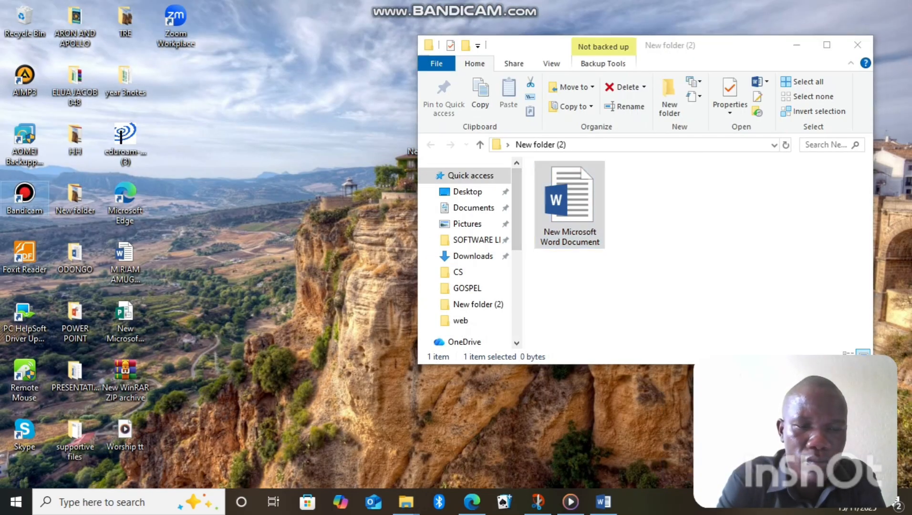
{"action": "key", "text": "Return"}
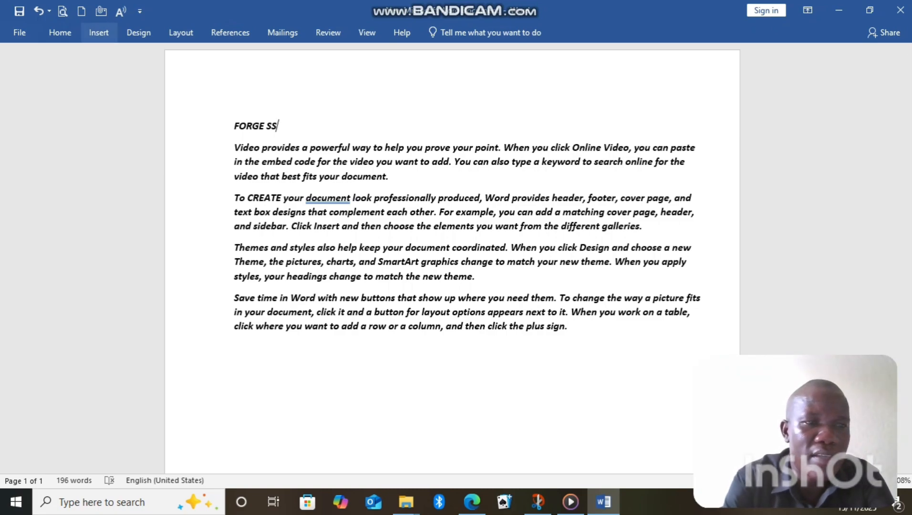
Insert a blank page after the last paragraph, and undo it together with the replacement of "make" by "CREATE" in the second paragraph
{"action": "left_click", "coordinate": [99, 33]}
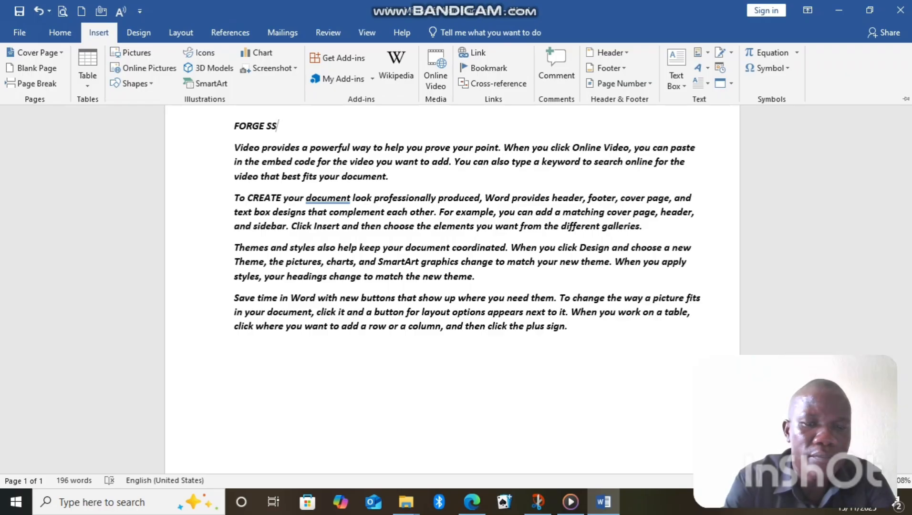
{"action": "left_click", "coordinate": [569, 327]}
{"action": "left_click", "coordinate": [568, 326]}
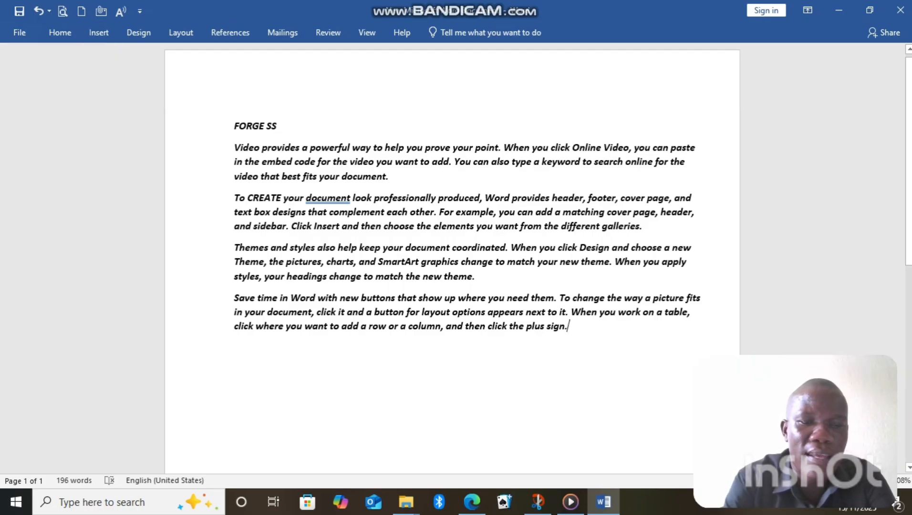
{"action": "left_click", "coordinate": [98, 33]}
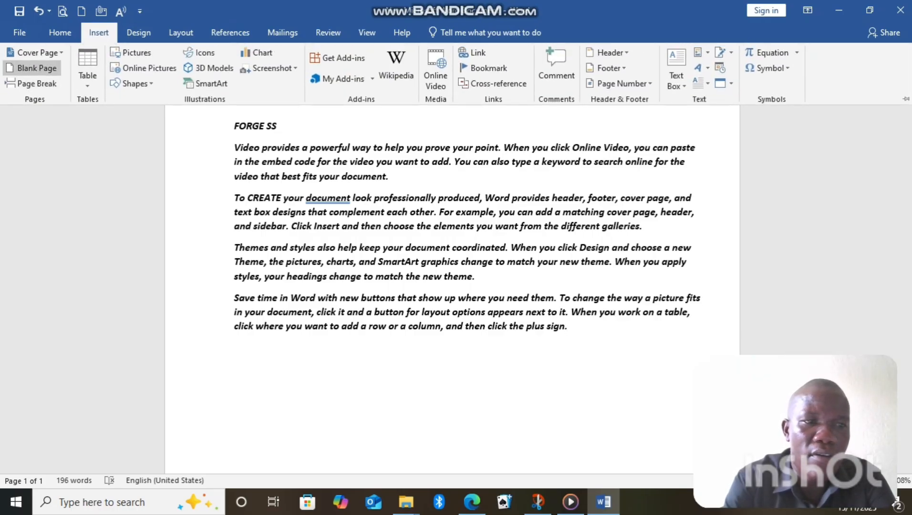
{"action": "left_click", "coordinate": [33, 68]}
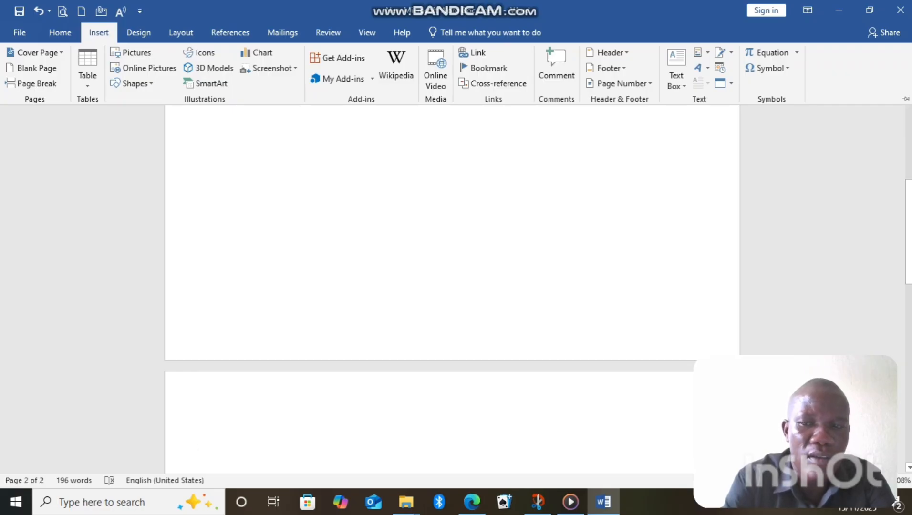
{"action": "left_click", "coordinate": [201, 449]}
{"action": "left_click_drag", "start_coordinate": [909, 248], "coordinate": [909, 128]}
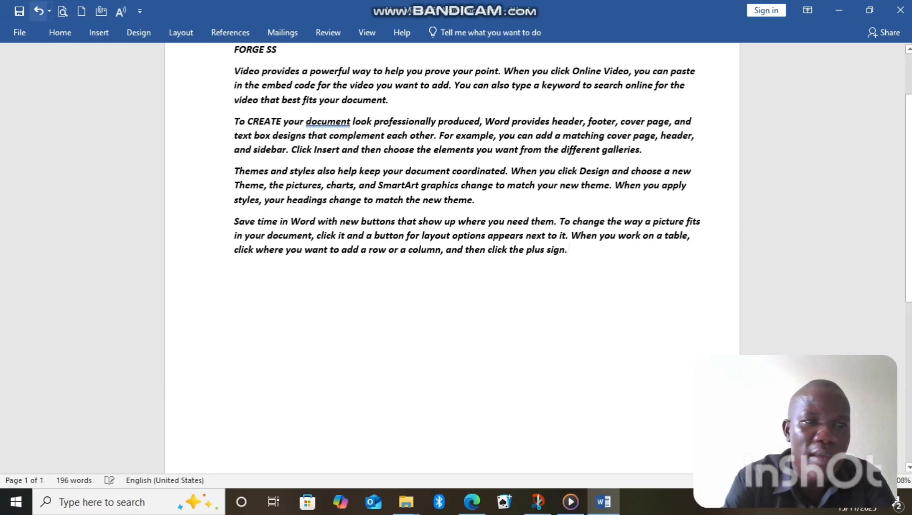
{"action": "left_click", "coordinate": [38, 11]}
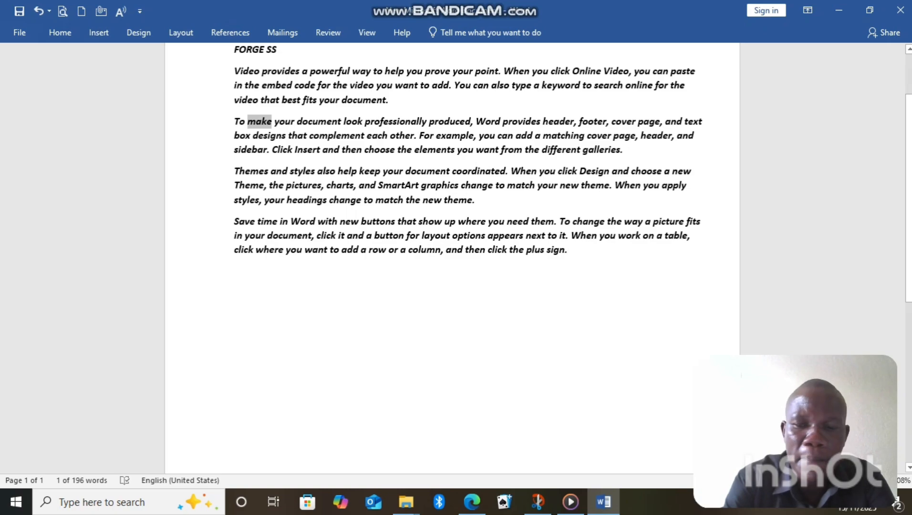
Add a blank page at the end of the text, after "click the plus sign."
{"action": "left_click", "coordinate": [568, 250]}
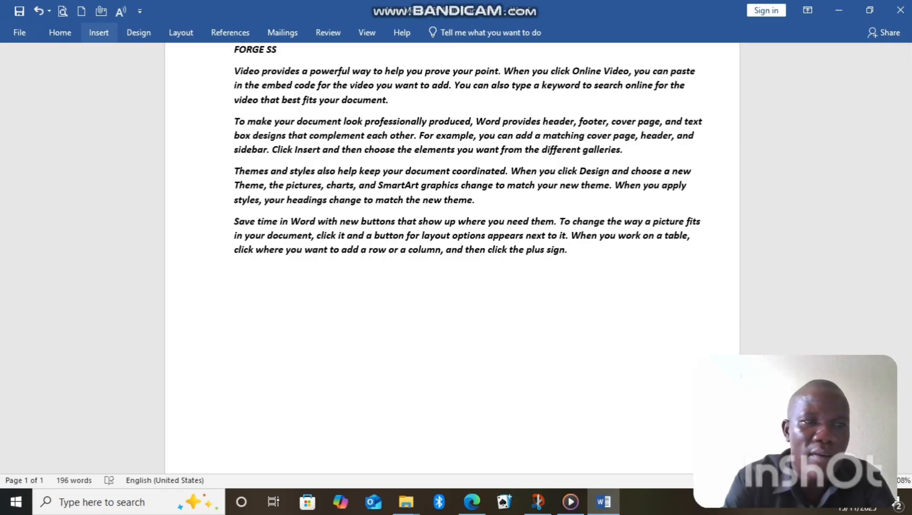
{"action": "left_click", "coordinate": [98, 32]}
{"action": "left_click", "coordinate": [37, 67]}
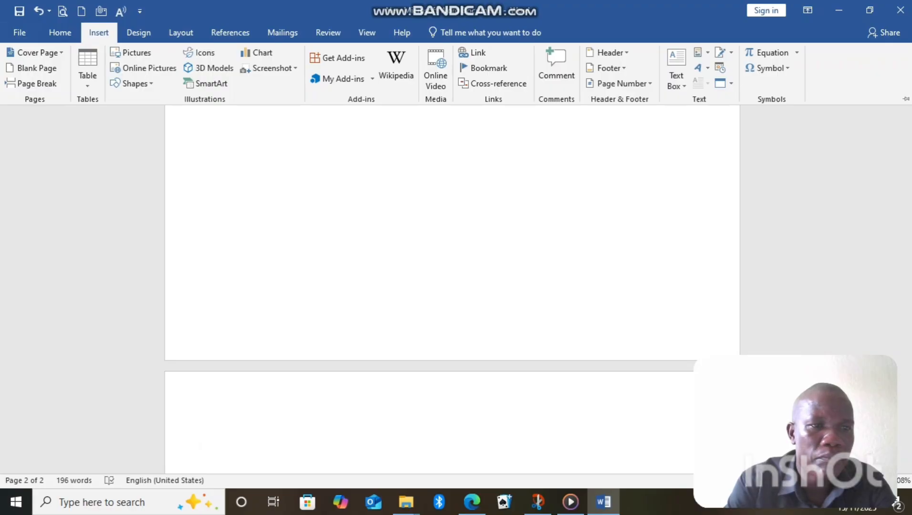
Insert the YOUTH TALK picture from the Pictures folder at the heading "FORGE SS"
{"action": "left_click_drag", "start_coordinate": [909, 254], "coordinate": [909, 131]}
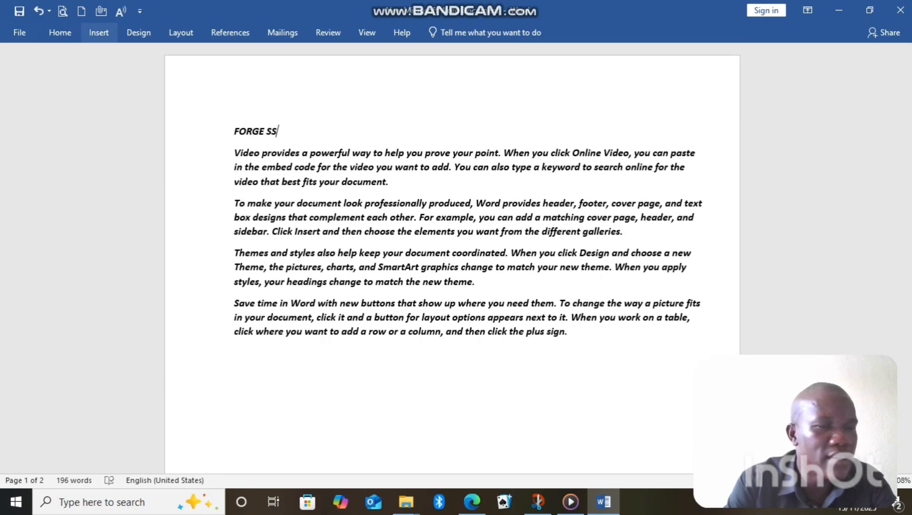
{"action": "left_click", "coordinate": [99, 33]}
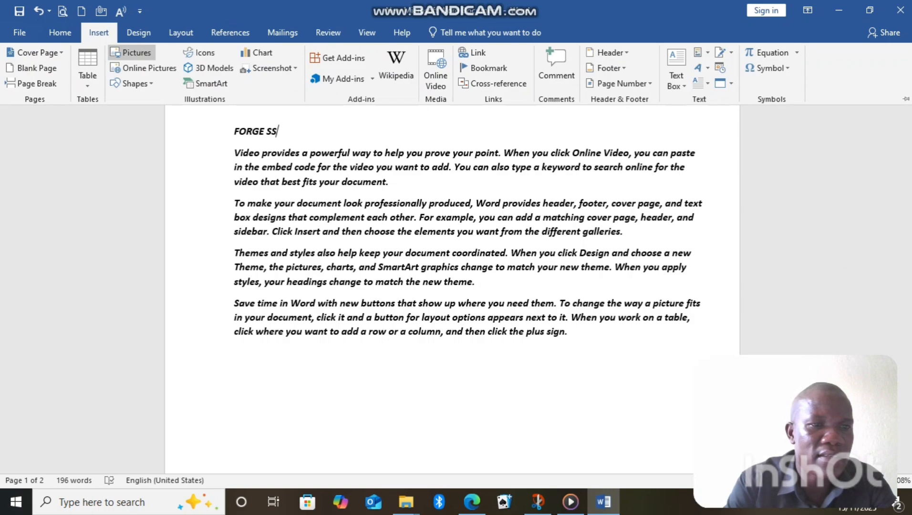
{"action": "left_click", "coordinate": [131, 52]}
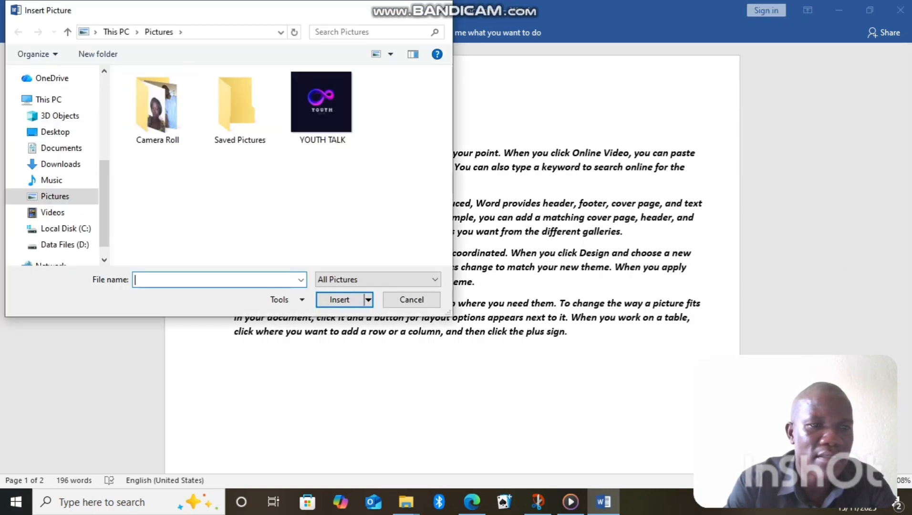
{"action": "double_click", "coordinate": [321, 108]}
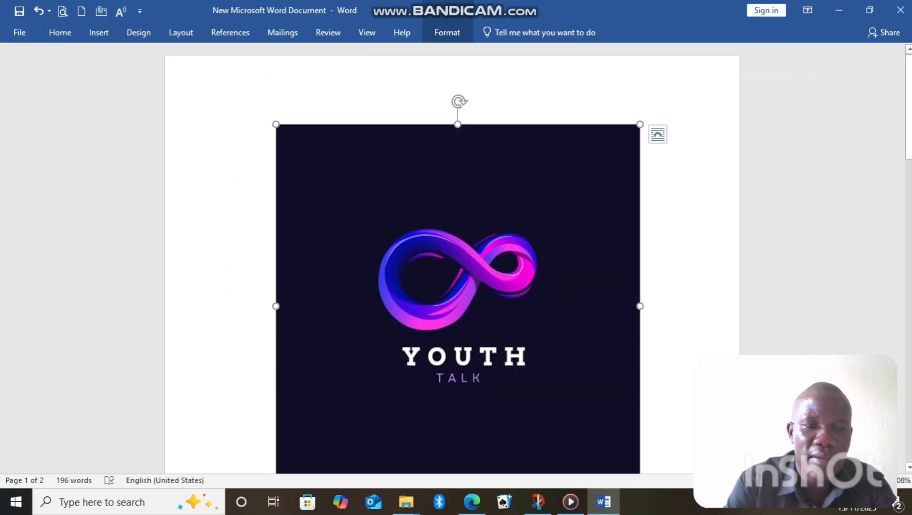
Shrink the YOUTH TALK picture to about half its width and about a quarter of its height
{"action": "left_click_drag", "start_coordinate": [640, 305], "coordinate": [469, 305]}
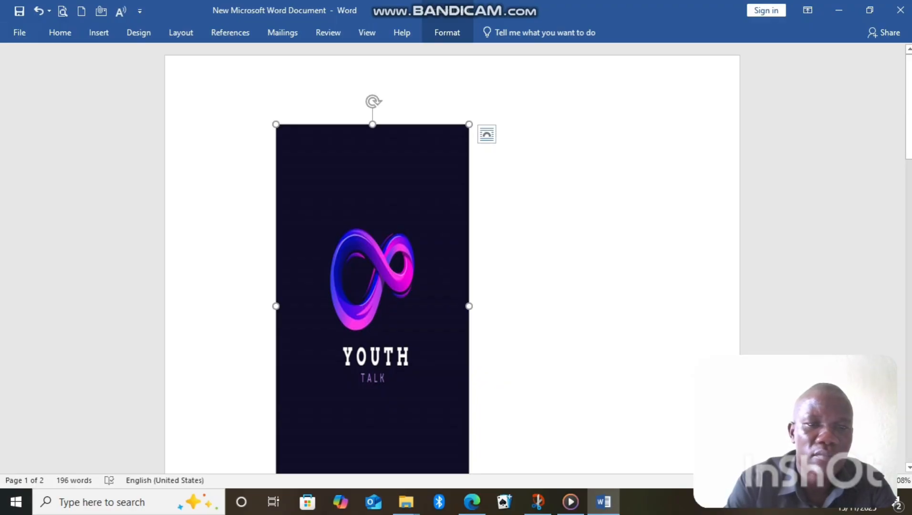
{"action": "left_click_drag", "start_coordinate": [372, 125], "coordinate": [372, 334]}
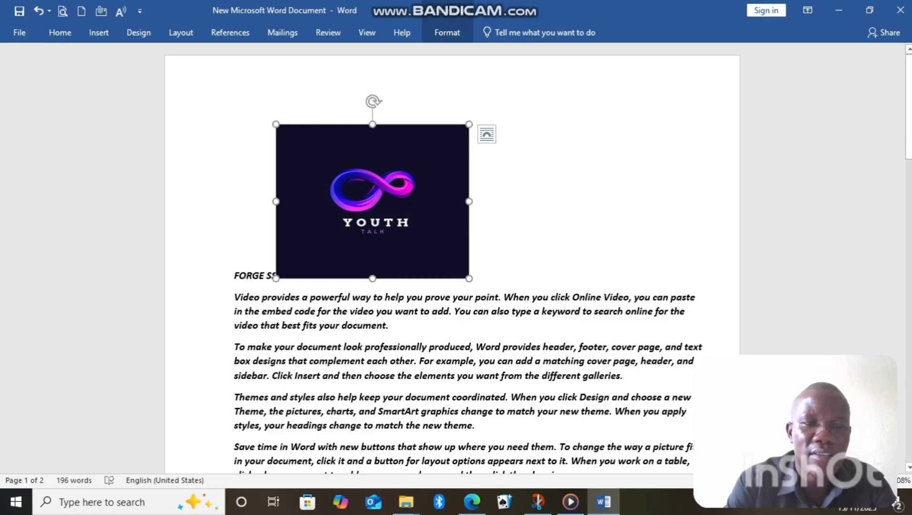
{"action": "key", "text": "shift+Down"}
{"action": "key", "text": "shift+Down"}
{"action": "key", "text": "shift+Down"}
{"action": "key", "text": "shift+Down"}
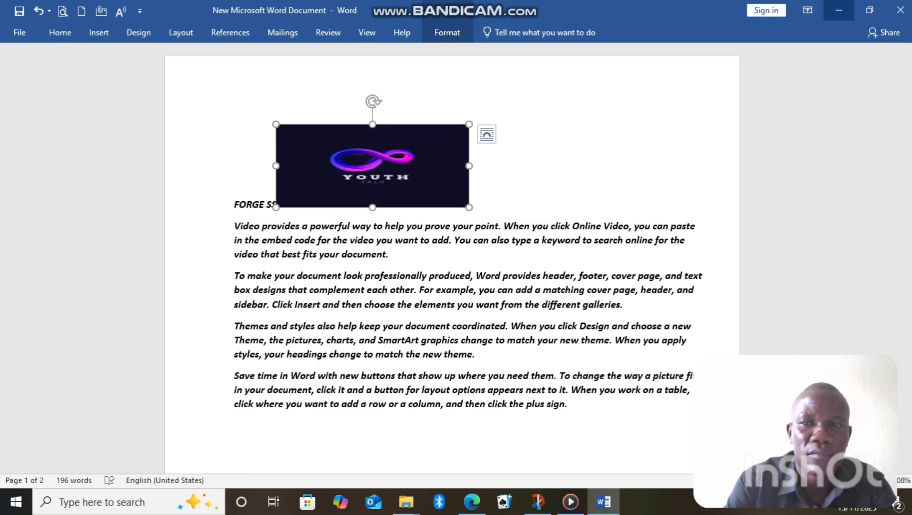
{"action": "left_click", "coordinate": [839, 10]}
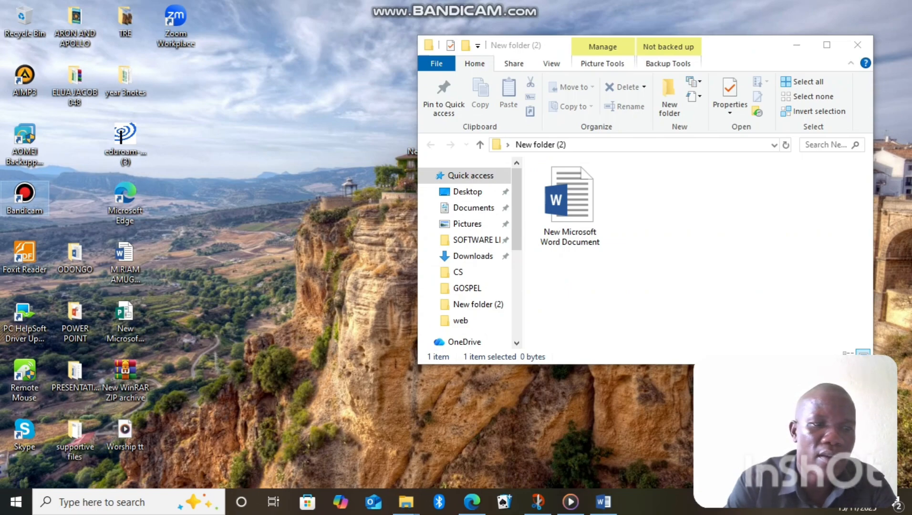
{"action": "double_click", "coordinate": [24, 194]}
{"action": "left_click", "coordinate": [339, 44]}
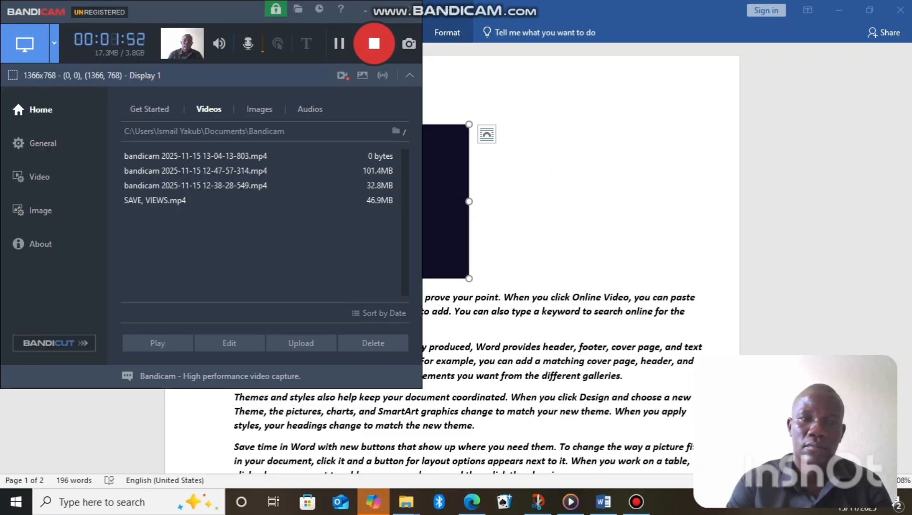
{"action": "left_click", "coordinate": [387, 9]}
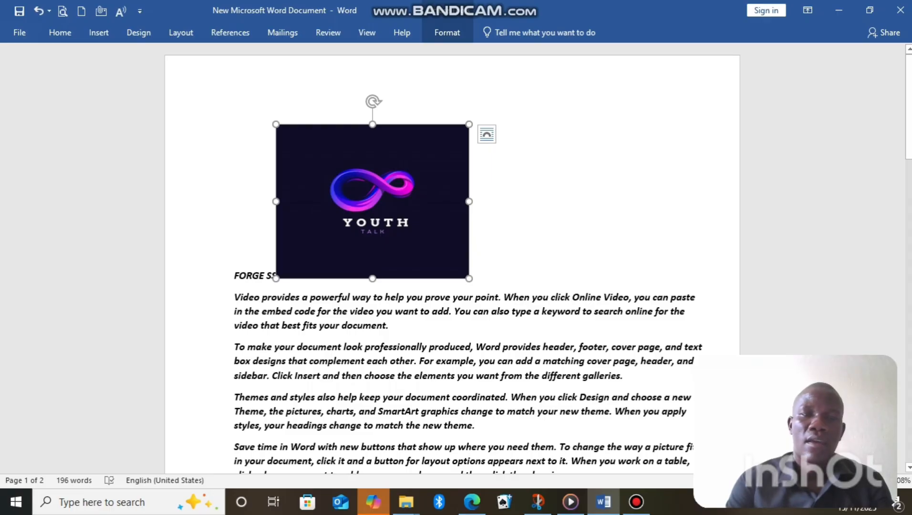
Draw a small isosceles triangle shape to the right of the YOUTH TALK picture, level with the picture's upper edge
{"action": "left_click", "coordinate": [99, 33]}
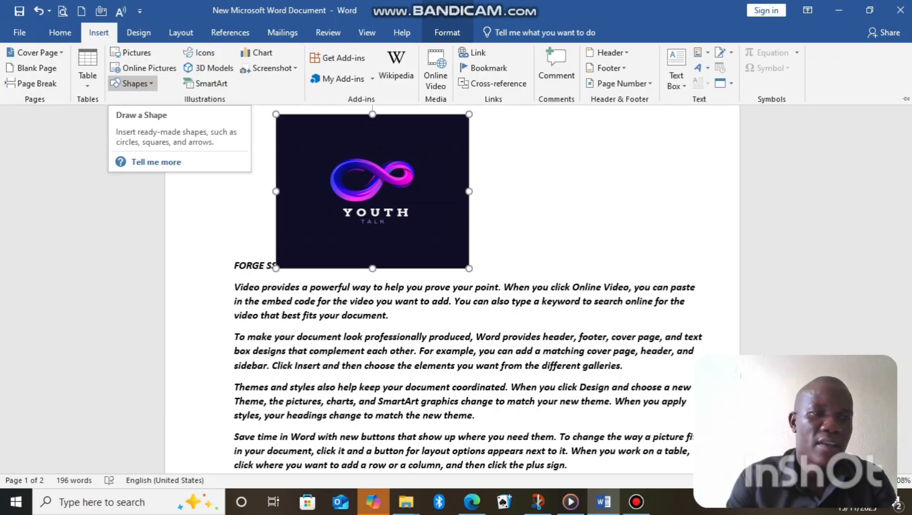
{"action": "left_click", "coordinate": [132, 83]}
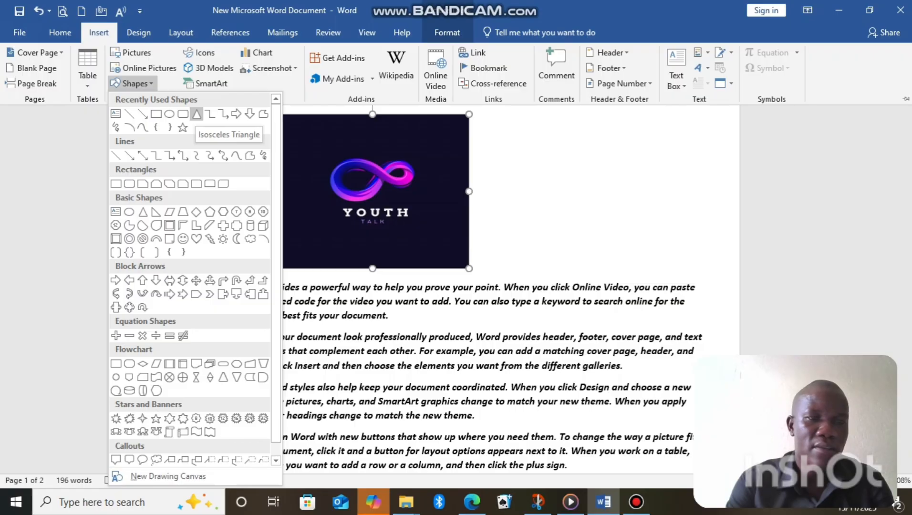
{"action": "left_click", "coordinate": [197, 114]}
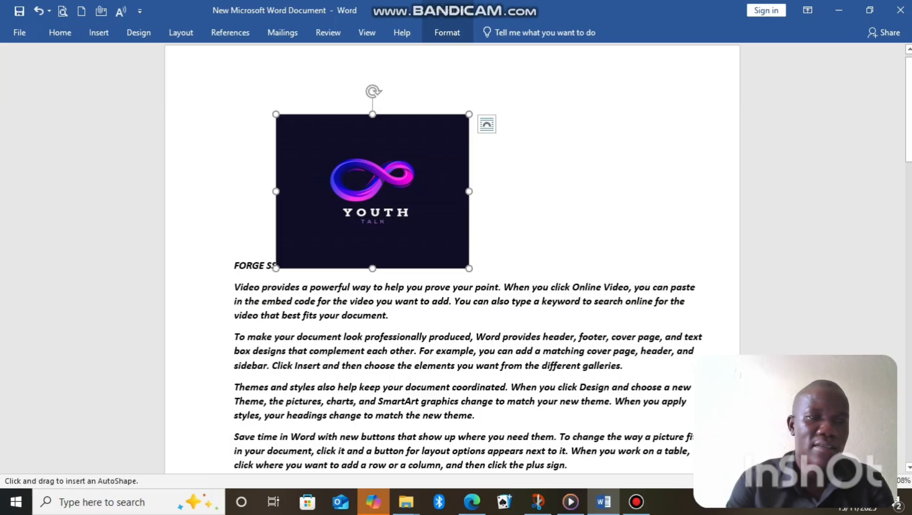
{"action": "left_click_drag", "start_coordinate": [619, 114], "coordinate": [527, 211]}
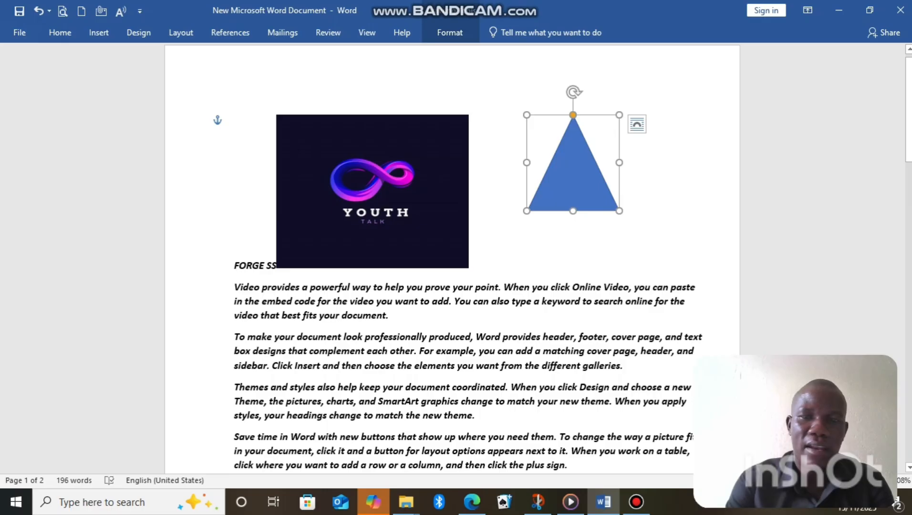
{"action": "left_click", "coordinate": [469, 264]}
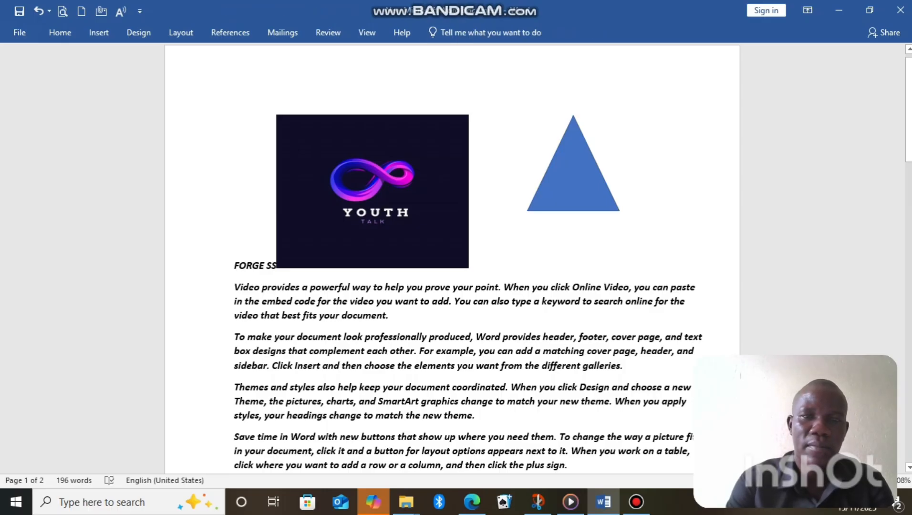
{"action": "left_click", "coordinate": [99, 33]}
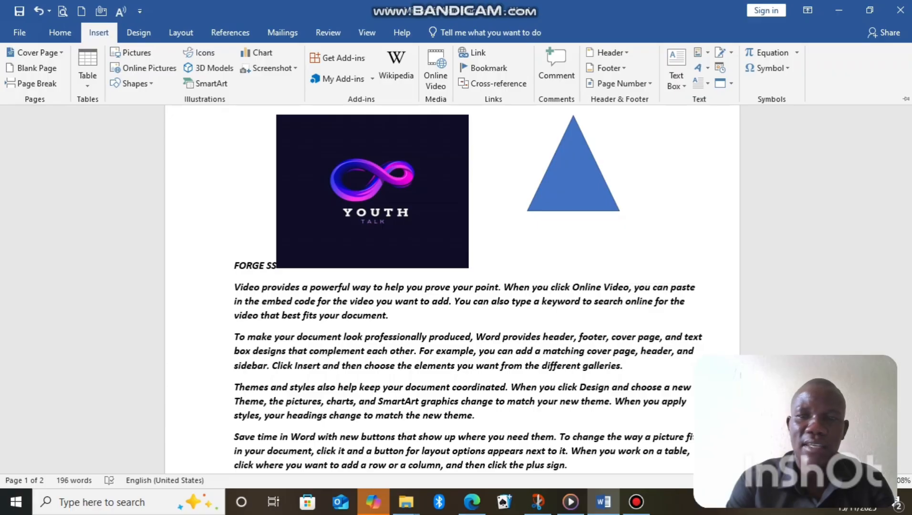
{"action": "scroll", "coordinate": [469, 265], "scroll_direction": "down", "scroll_amount": 8}
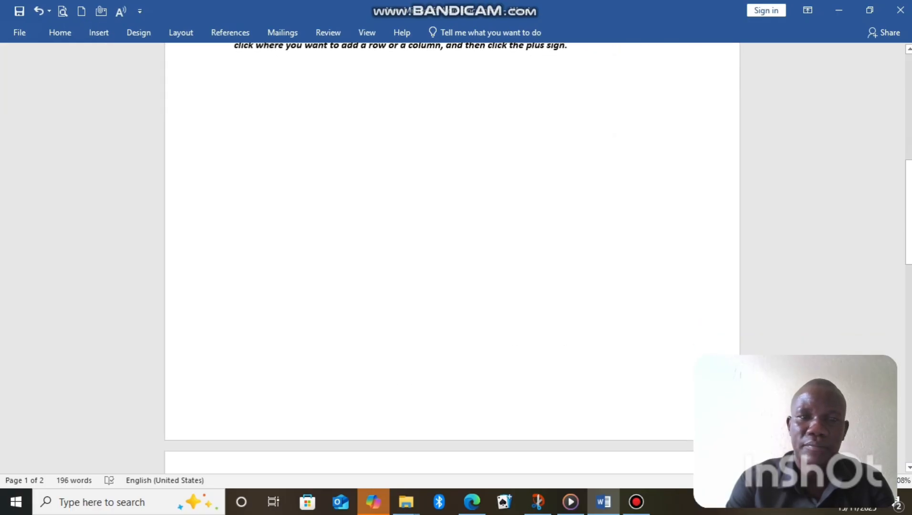
{"action": "left_click_drag", "start_coordinate": [909, 212], "coordinate": [909, 107]}
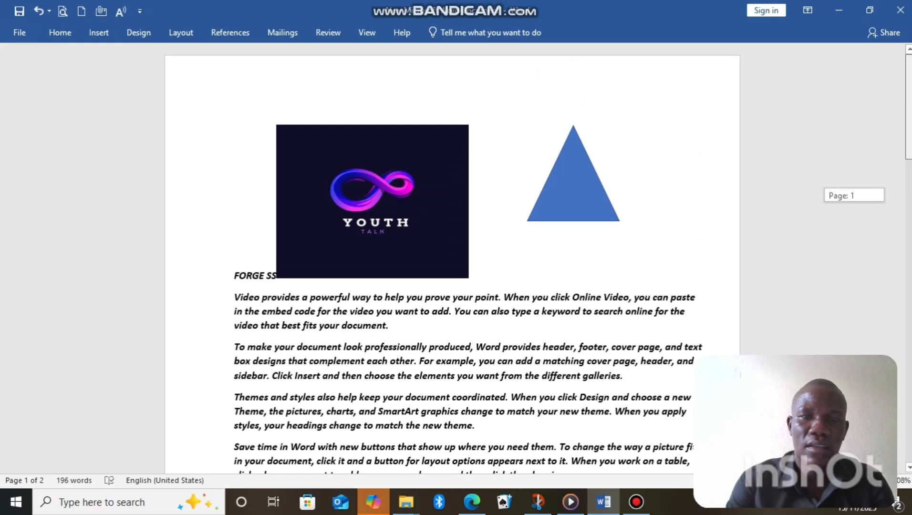
Add a header in the built-in Blank style with the text "SDF" and return to the body text
{"action": "left_click", "coordinate": [99, 33]}
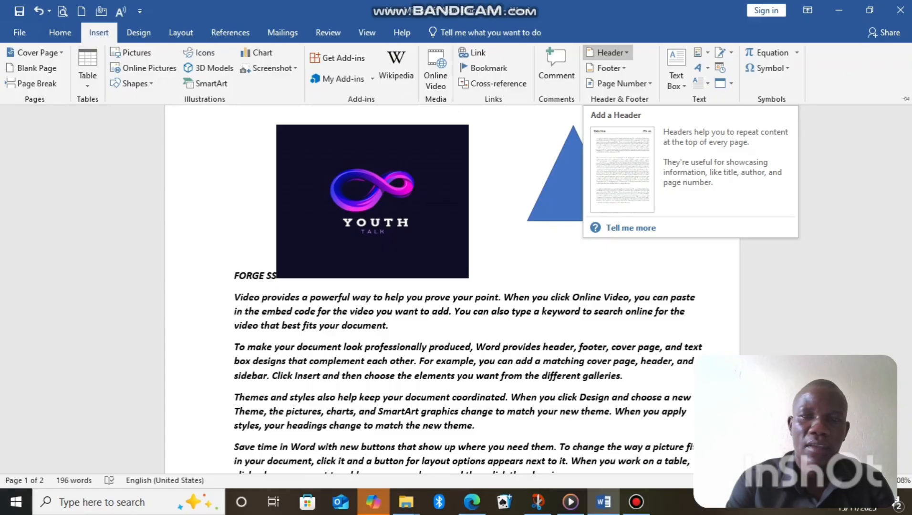
{"action": "left_click", "coordinate": [608, 52]}
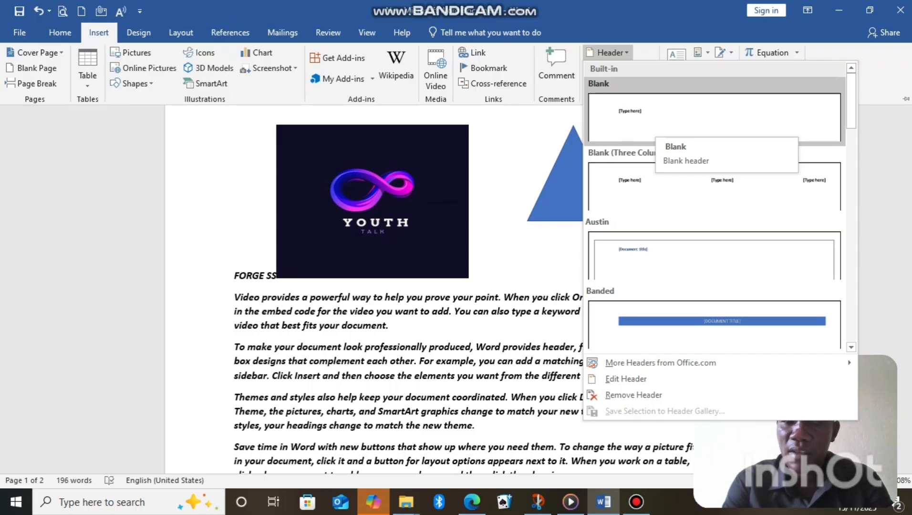
{"action": "left_click", "coordinate": [656, 126]}
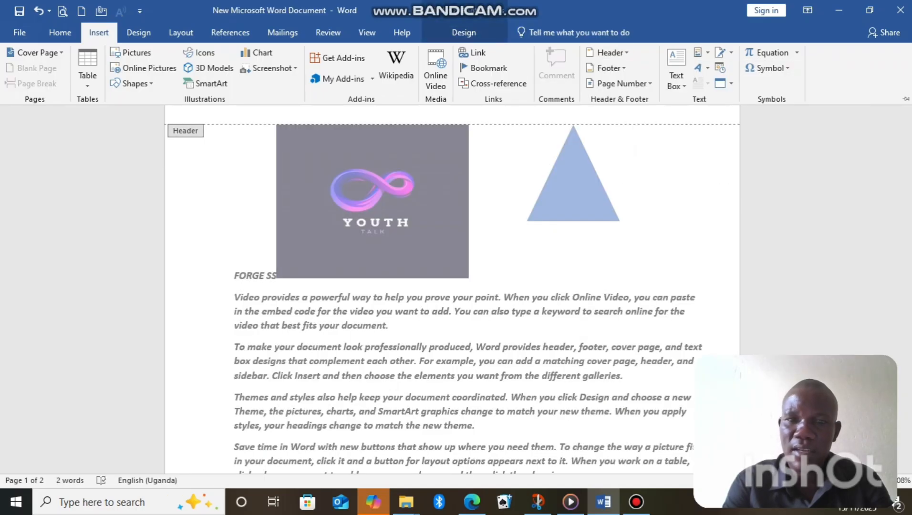
{"action": "scroll", "coordinate": [453, 258], "scroll_direction": "down", "scroll_amount": 8}
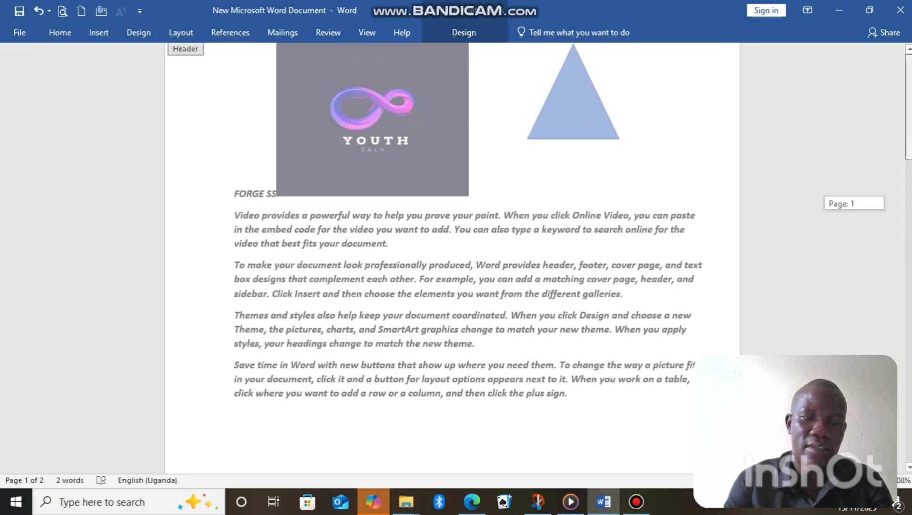
{"action": "scroll", "coordinate": [453, 257], "scroll_direction": "up", "scroll_amount": 8}
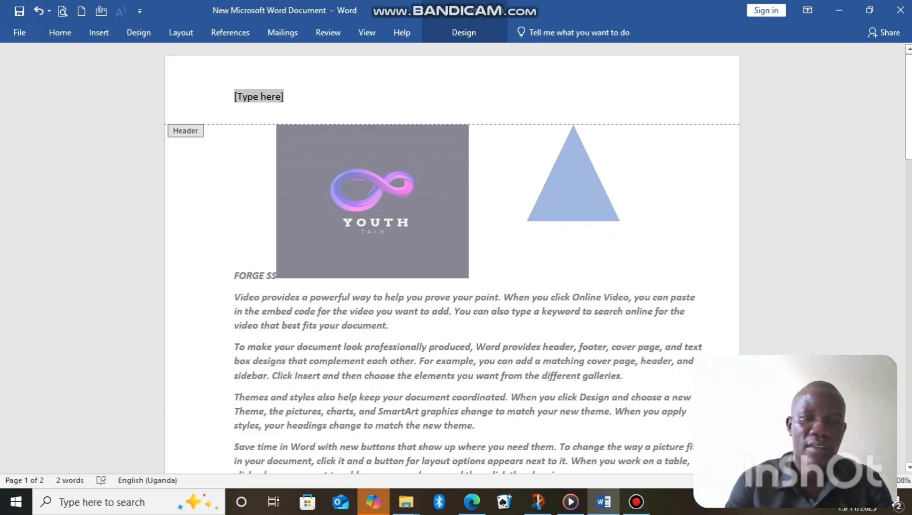
{"action": "type", "text": "S"}
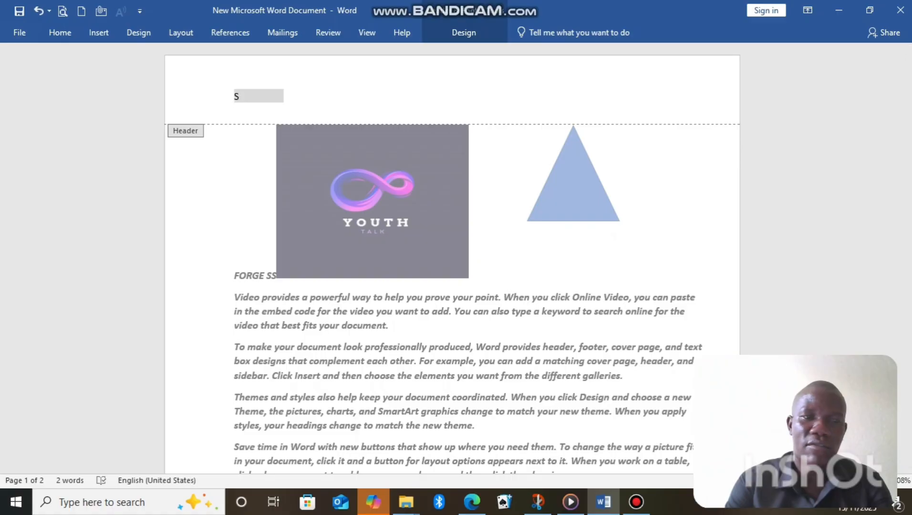
{"action": "type", "text": "DF"}
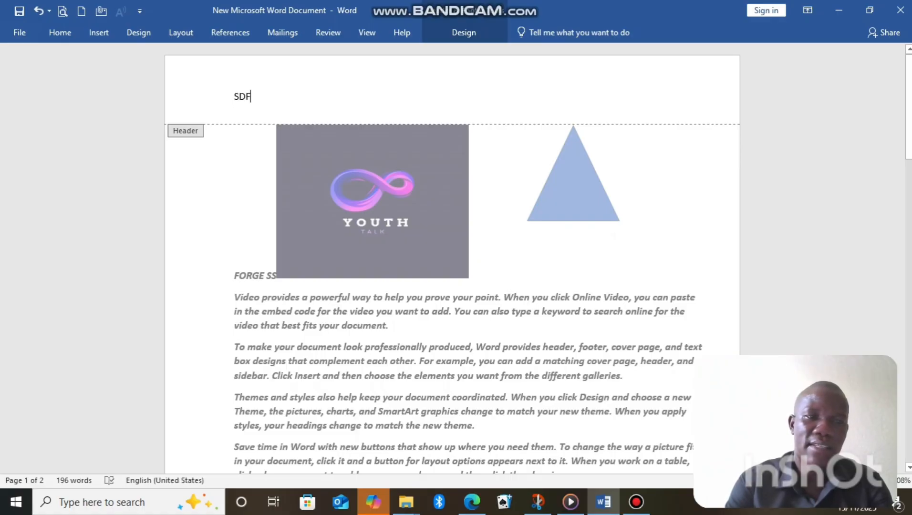
{"action": "scroll", "coordinate": [453, 258], "scroll_direction": "down", "scroll_amount": 10}
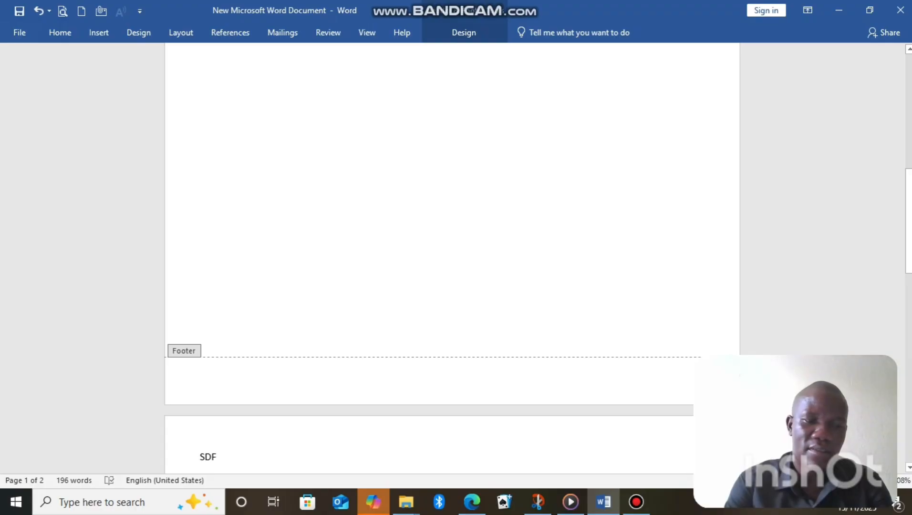
{"action": "double_click", "coordinate": [205, 351]}
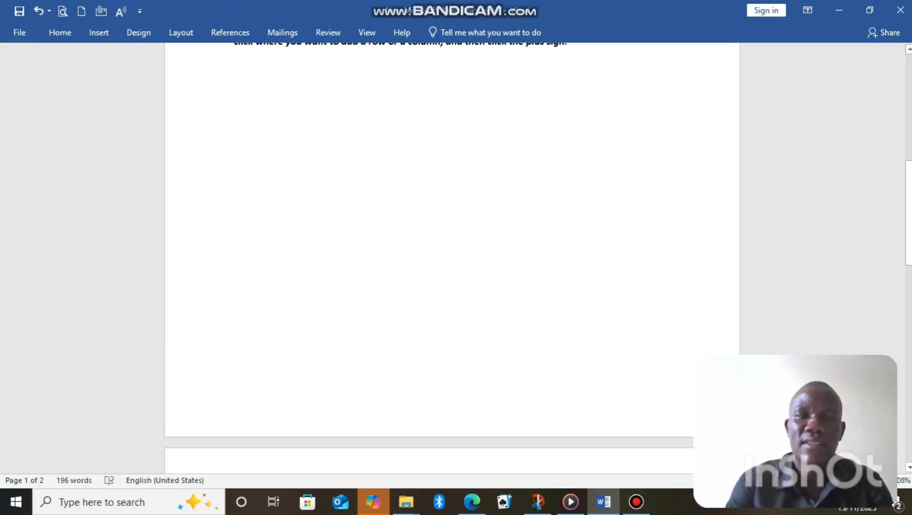
{"action": "left_click_drag", "start_coordinate": [909, 228], "coordinate": [909, 121]}
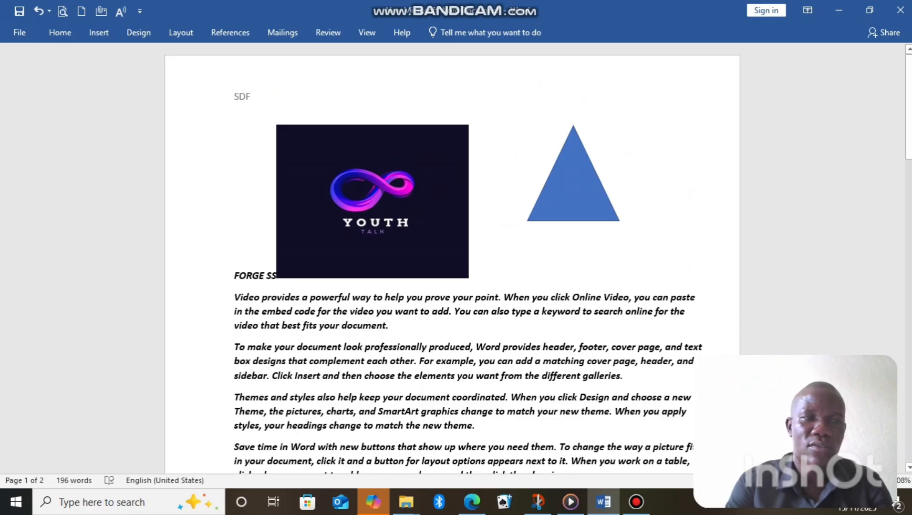
{"action": "double_click", "coordinate": [89, 119]}
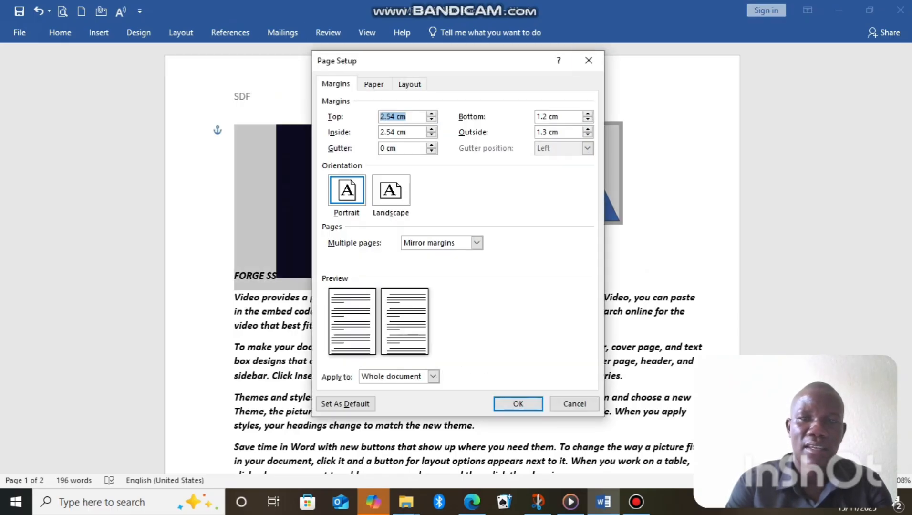
{"action": "left_click", "coordinate": [588, 60]}
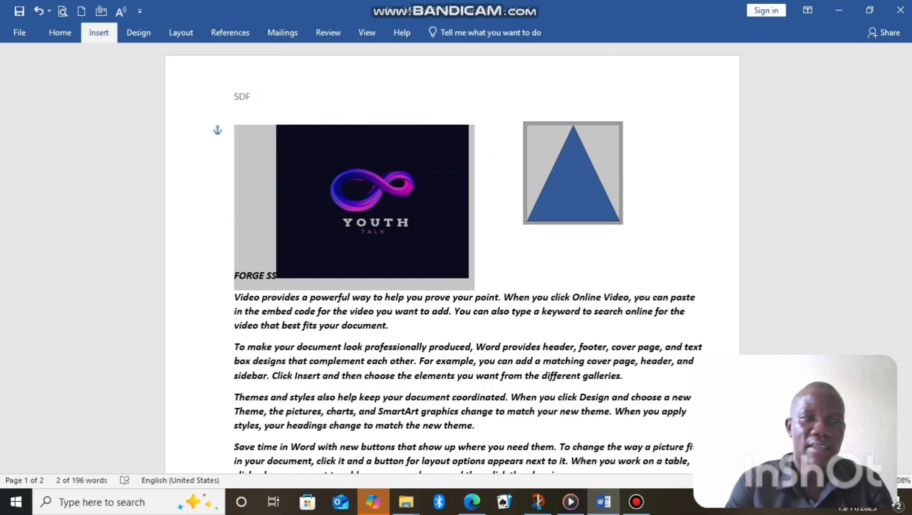
Insert page numbers at the top of the page in the Plain Number 2 style
{"action": "left_click", "coordinate": [99, 32]}
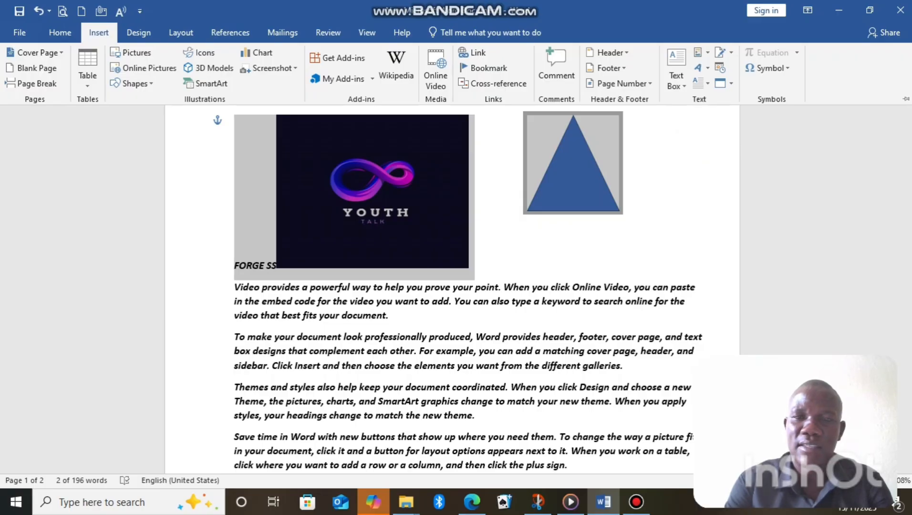
{"action": "left_click", "coordinate": [621, 84]}
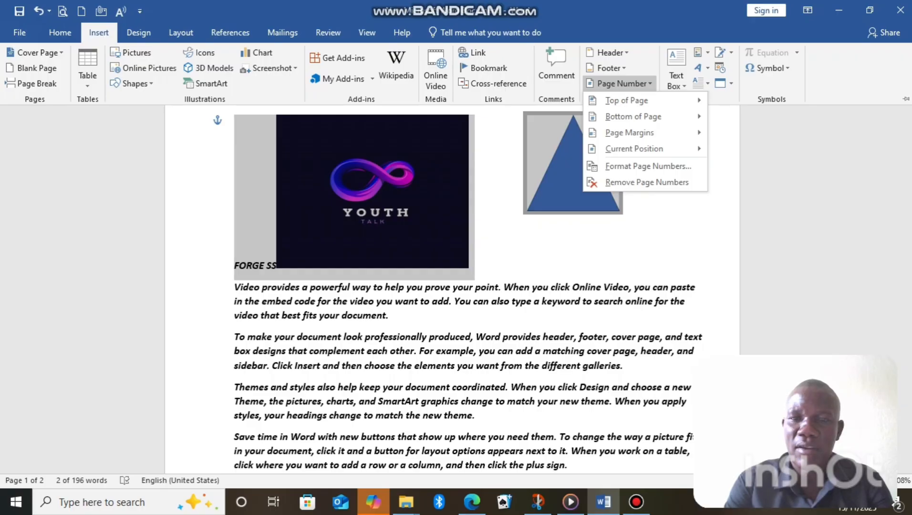
{"action": "mouse_move", "coordinate": [626, 100]}
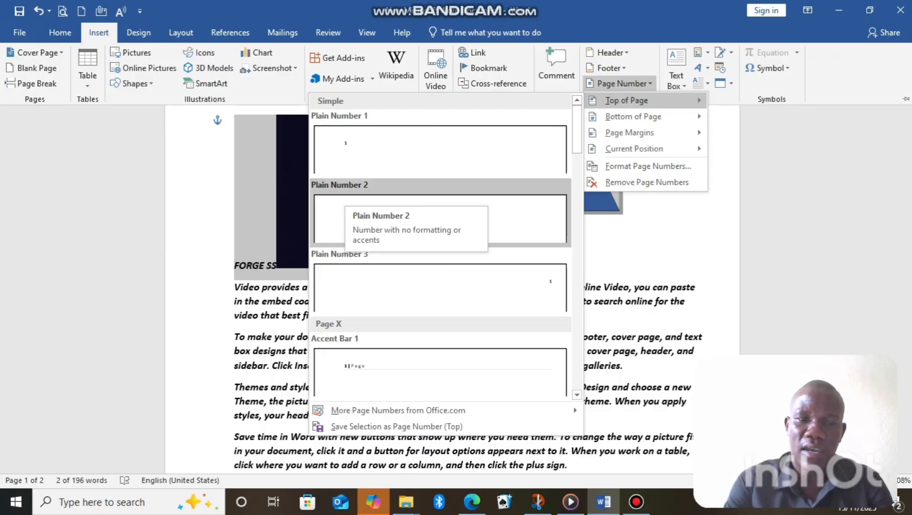
{"action": "left_click", "coordinate": [440, 218]}
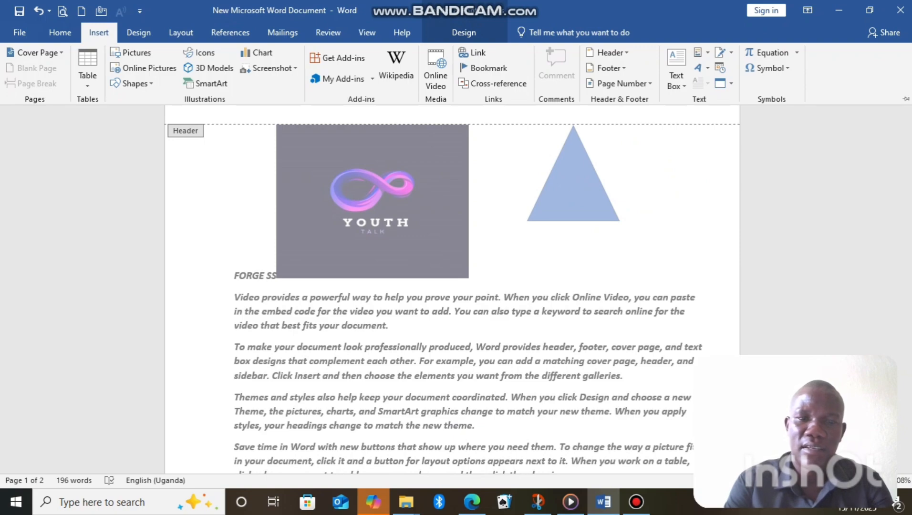
Format the page numbers as 1, 2, 3, ... starting at 1, and close the header
{"action": "left_click", "coordinate": [619, 84]}
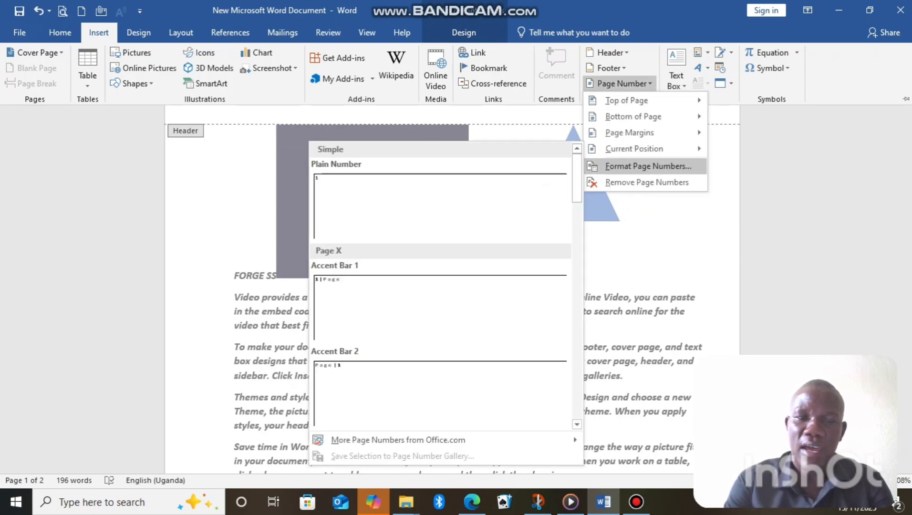
{"action": "left_click", "coordinate": [648, 167]}
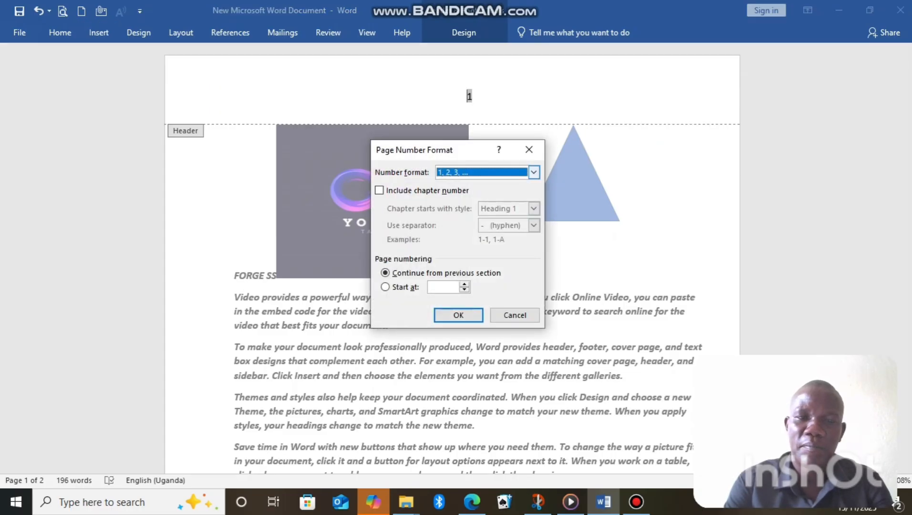
{"action": "left_click", "coordinate": [534, 172]}
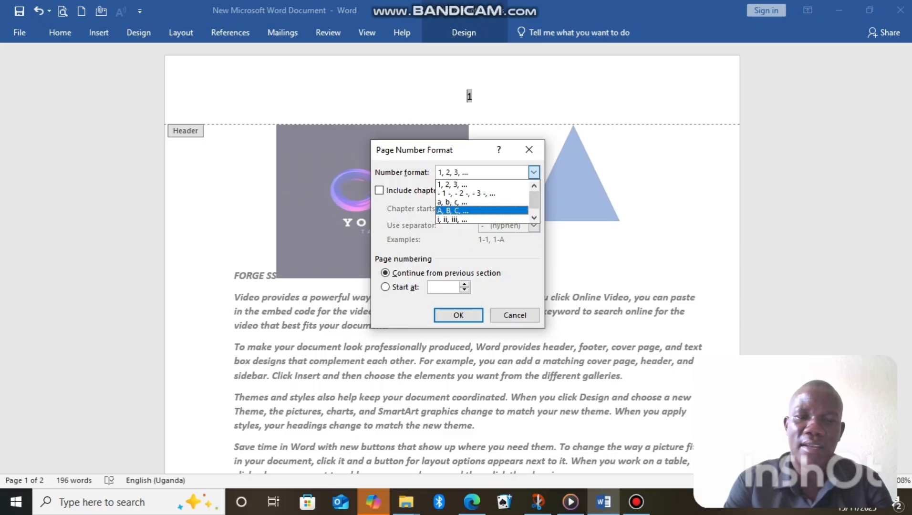
{"action": "left_click", "coordinate": [454, 184]}
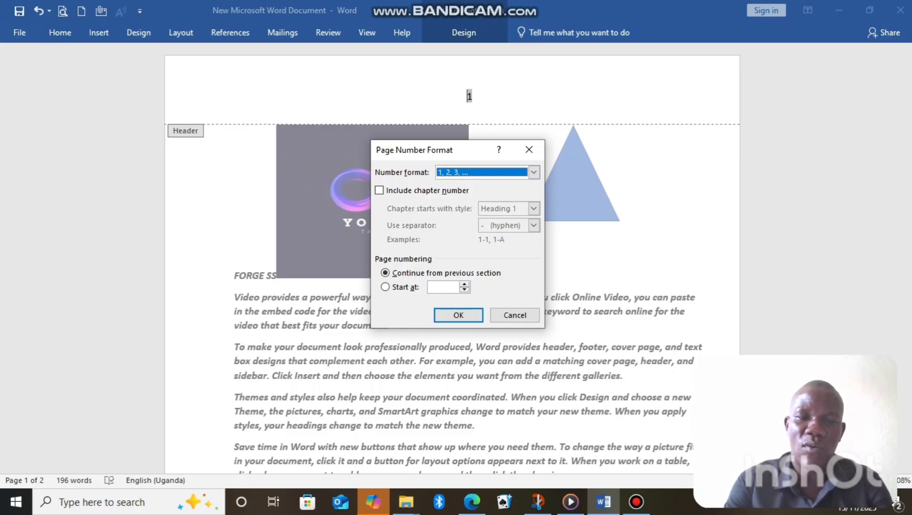
{"action": "left_click", "coordinate": [385, 287]}
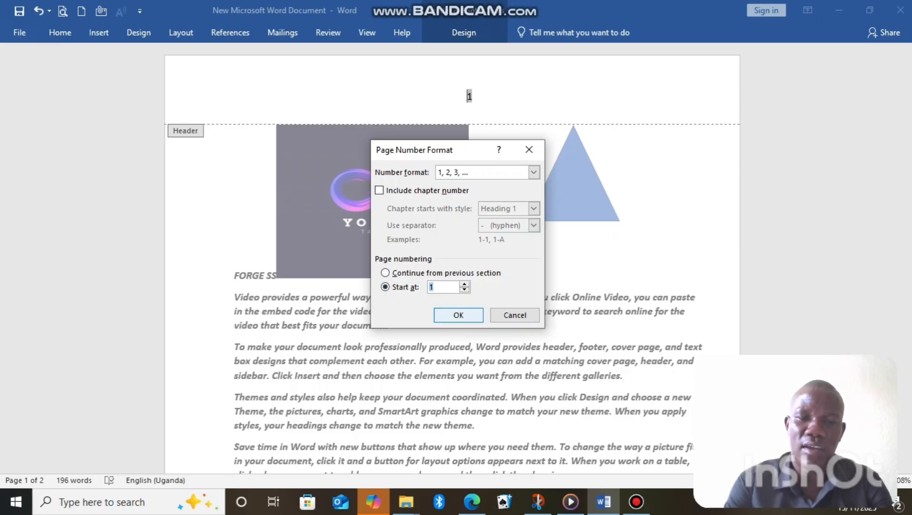
{"action": "key", "text": "Return"}
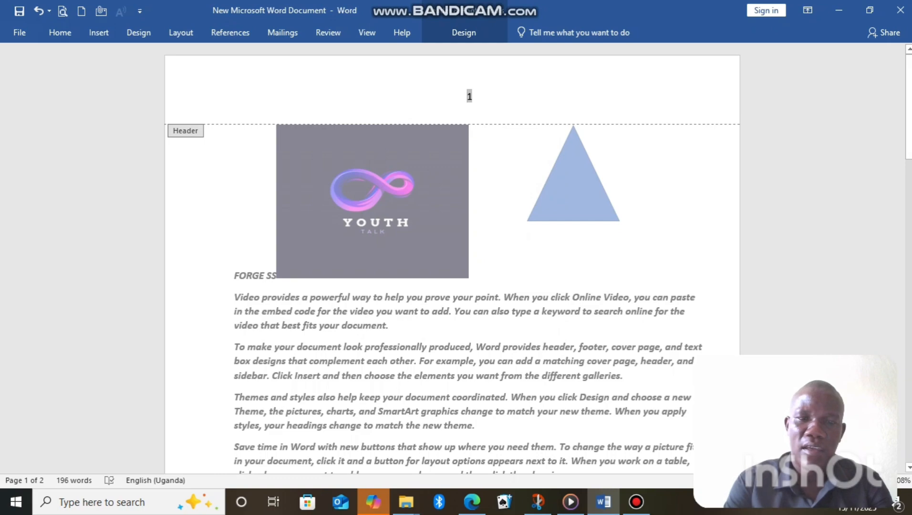
{"action": "left_click", "coordinate": [464, 32]}
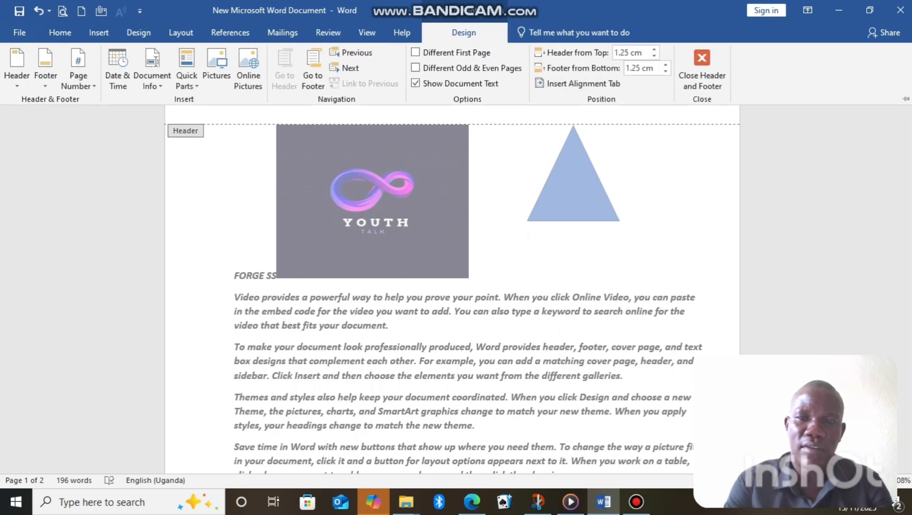
{"action": "left_click", "coordinate": [702, 69]}
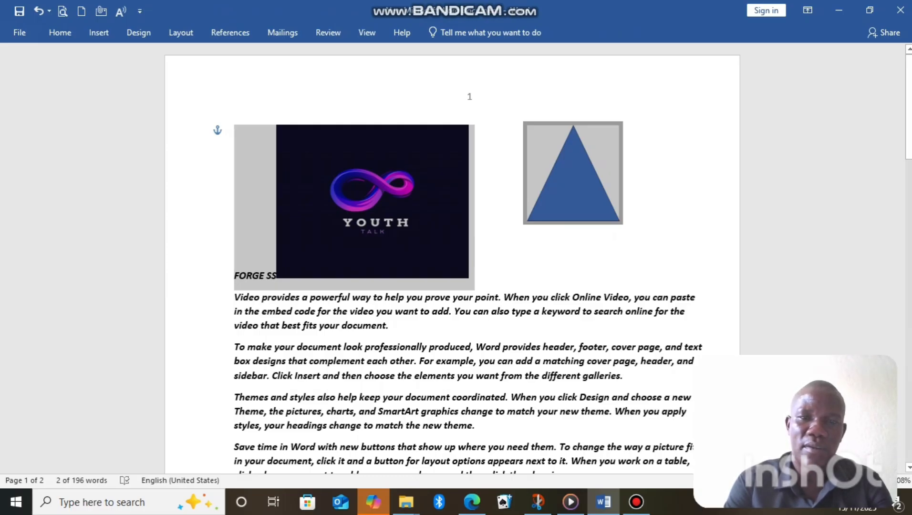
{"action": "scroll", "coordinate": [203, 169], "scroll_direction": "down", "scroll_amount": 12}
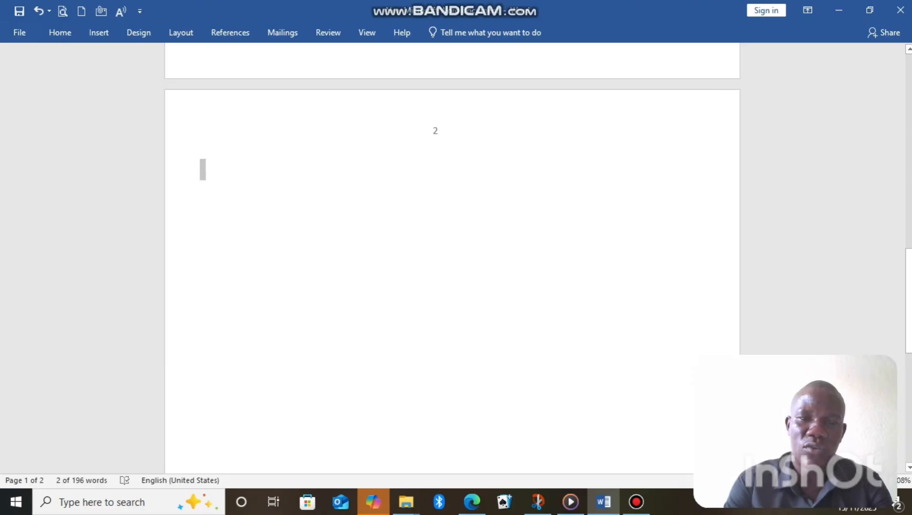
{"action": "left_click", "coordinate": [203, 170]}
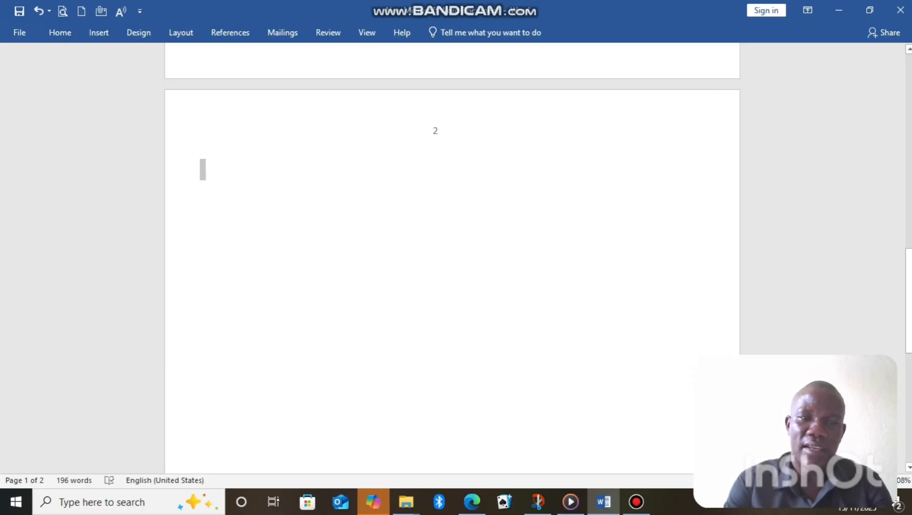
{"action": "mouse_move", "coordinate": [637, 502]}
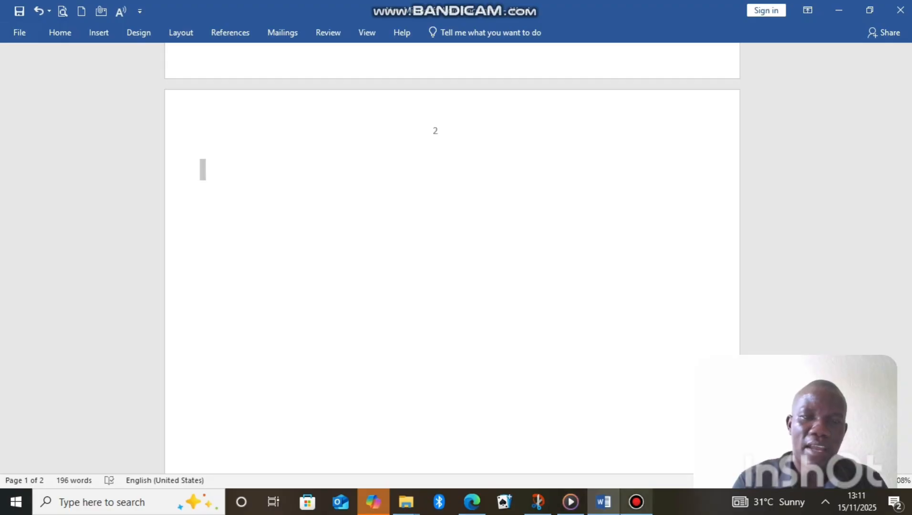
{"action": "left_click", "coordinate": [637, 502]}
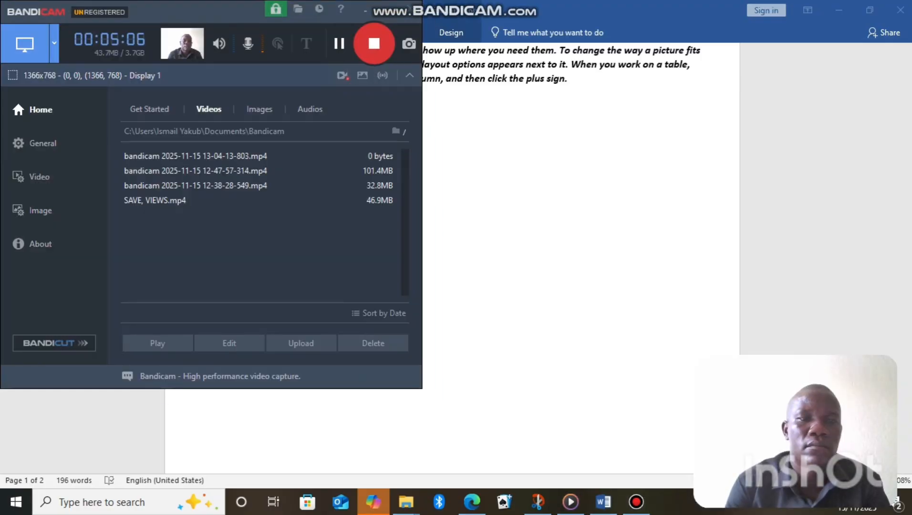
{"action": "left_click", "coordinate": [387, 9]}
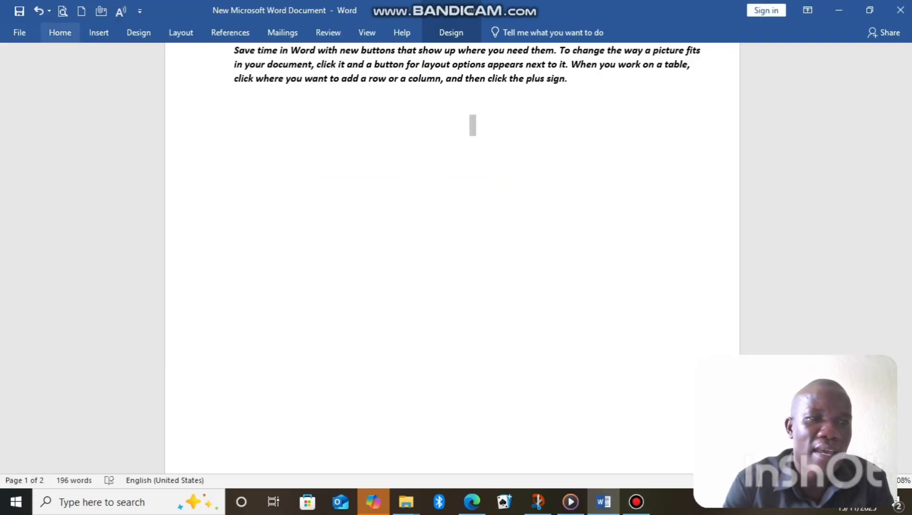
{"action": "left_click", "coordinate": [98, 33]}
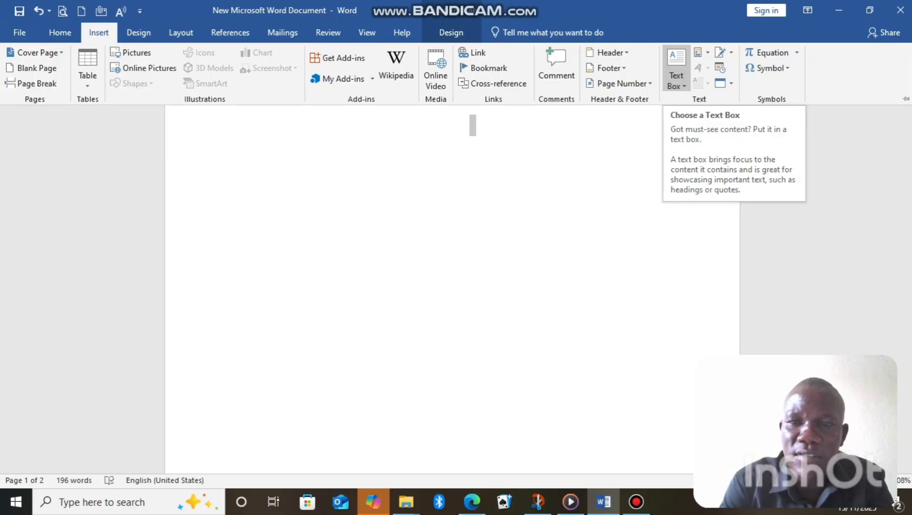
{"action": "left_click", "coordinate": [677, 76]}
{"action": "left_click", "coordinate": [677, 77]}
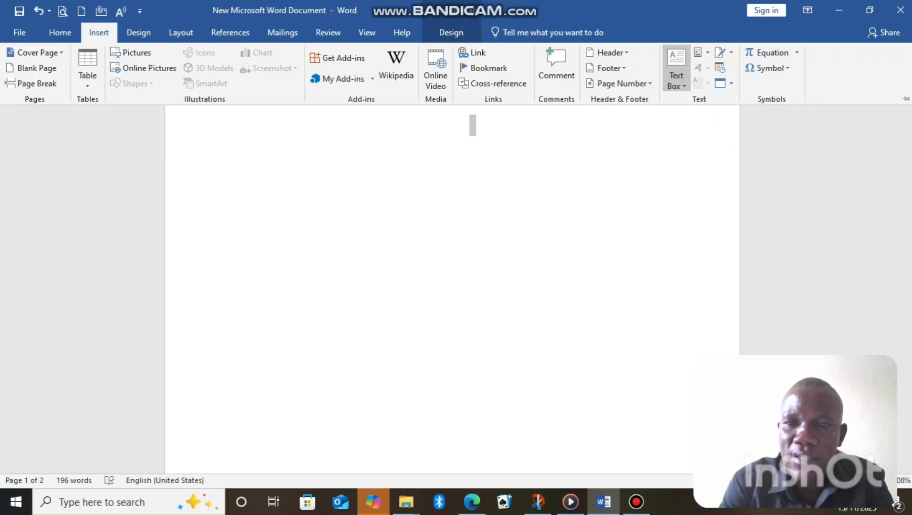
{"action": "left_click", "coordinate": [676, 77]}
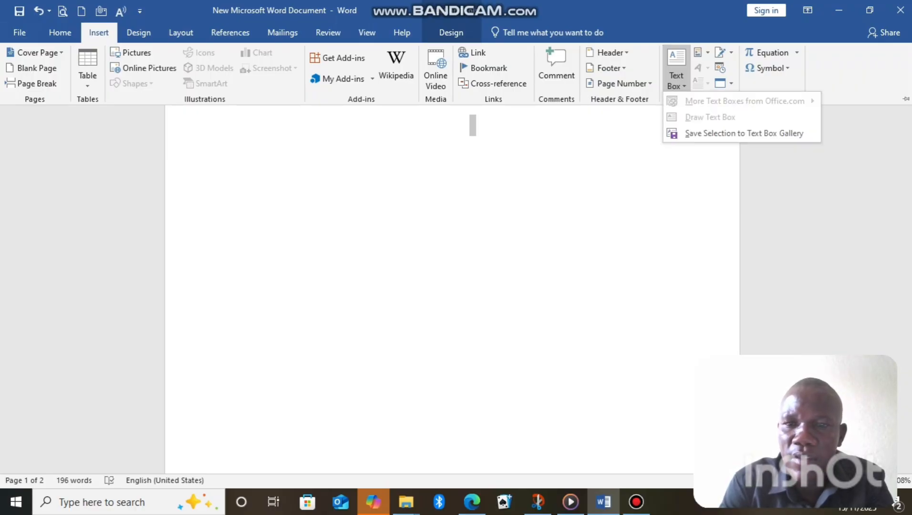
{"action": "left_click", "coordinate": [676, 77]}
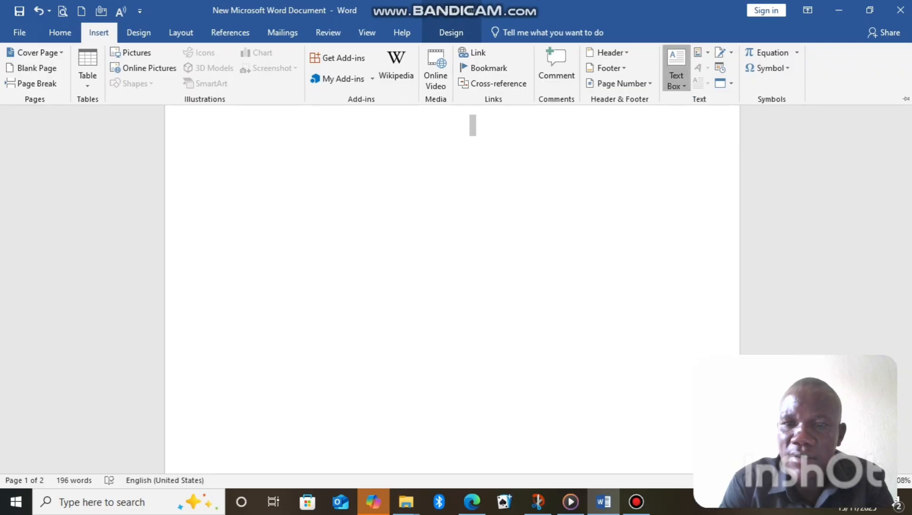
{"action": "left_click", "coordinate": [676, 76]}
{"action": "key", "text": "Escape"}
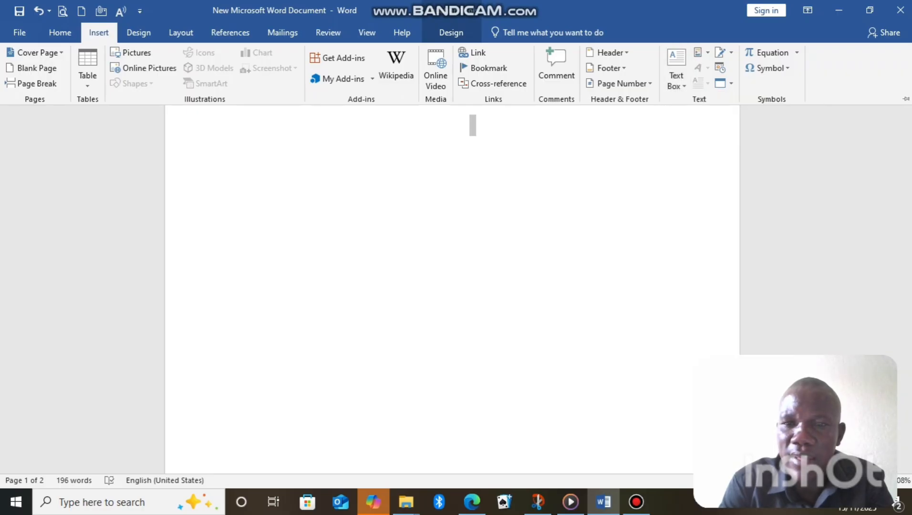
{"action": "left_click", "coordinate": [676, 76]}
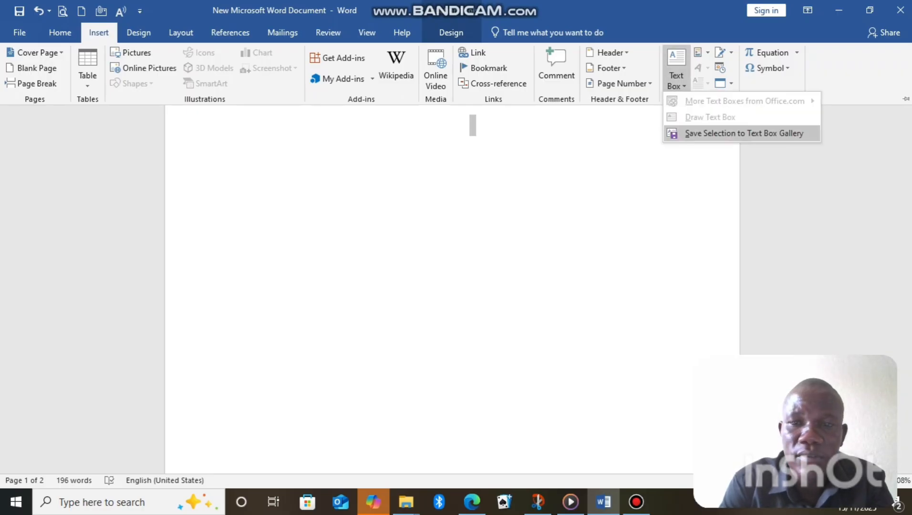
{"action": "left_click", "coordinate": [730, 132]}
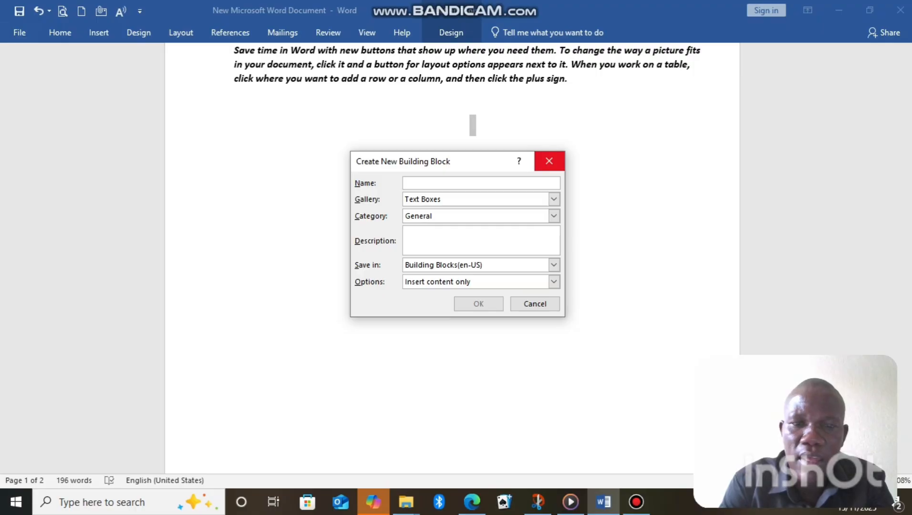
{"action": "left_click", "coordinate": [549, 161]}
{"action": "left_click", "coordinate": [60, 33]}
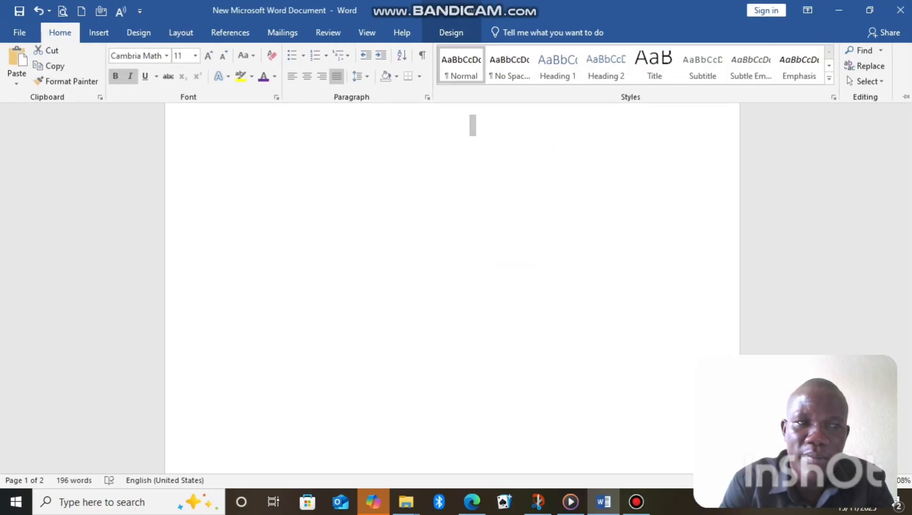
{"action": "left_click", "coordinate": [99, 32]}
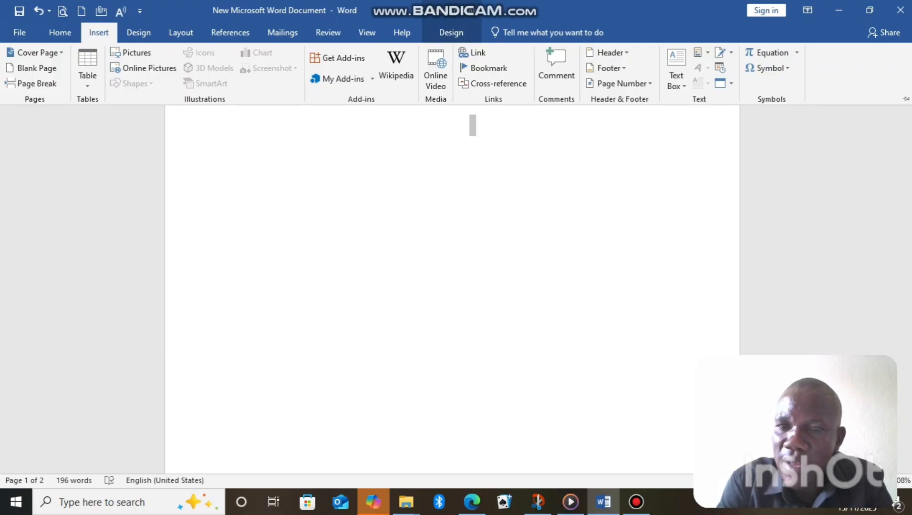
{"action": "right_click", "coordinate": [697, 65]}
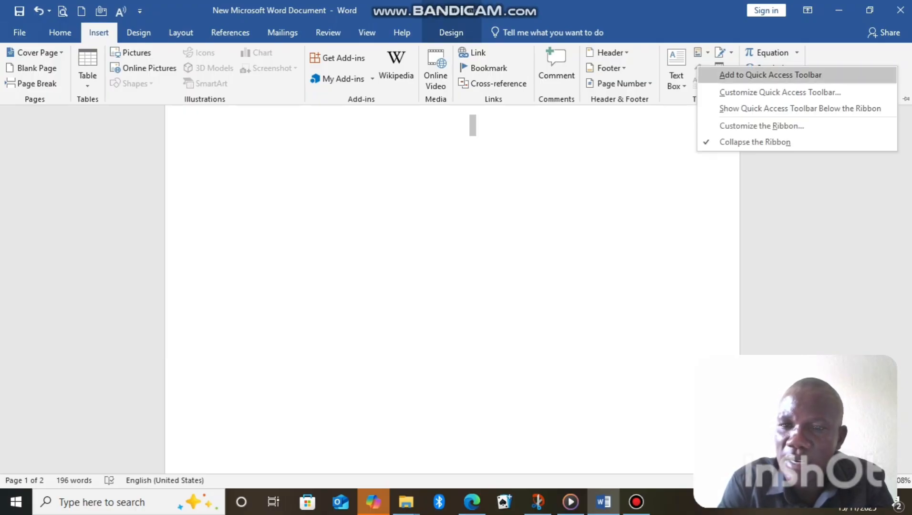
{"action": "left_click", "coordinate": [700, 54]}
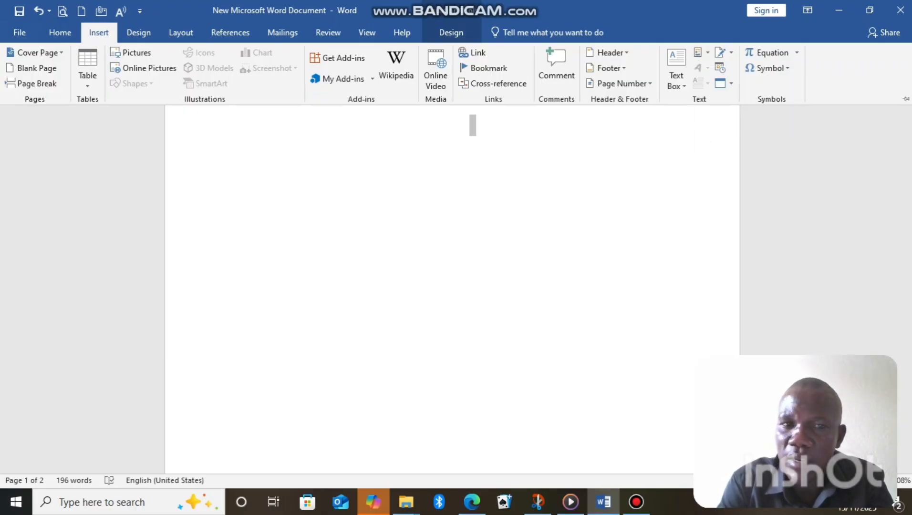
{"action": "key", "text": "ctrl+F1"}
Insert blue shadowed WordArt at the body paragraph and move it to the blank area below the text
{"action": "left_click", "coordinate": [436, 78]}
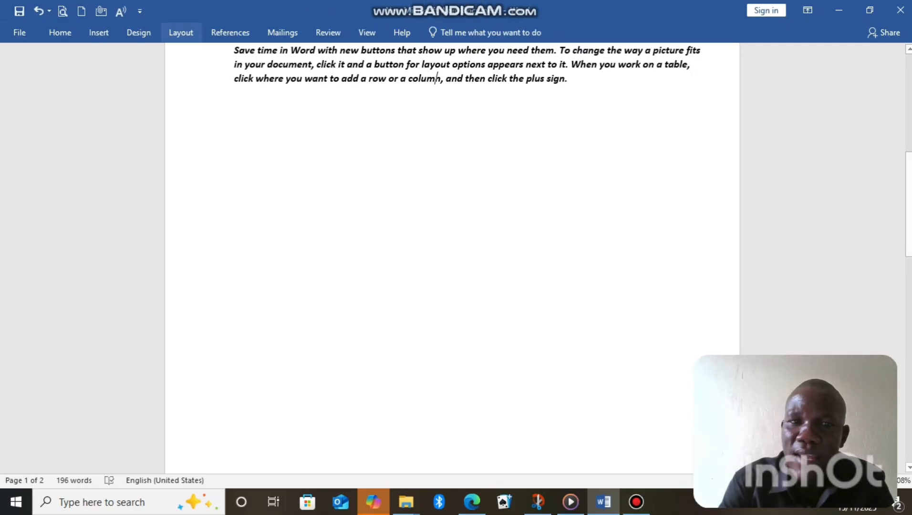
{"action": "left_click", "coordinate": [59, 33]}
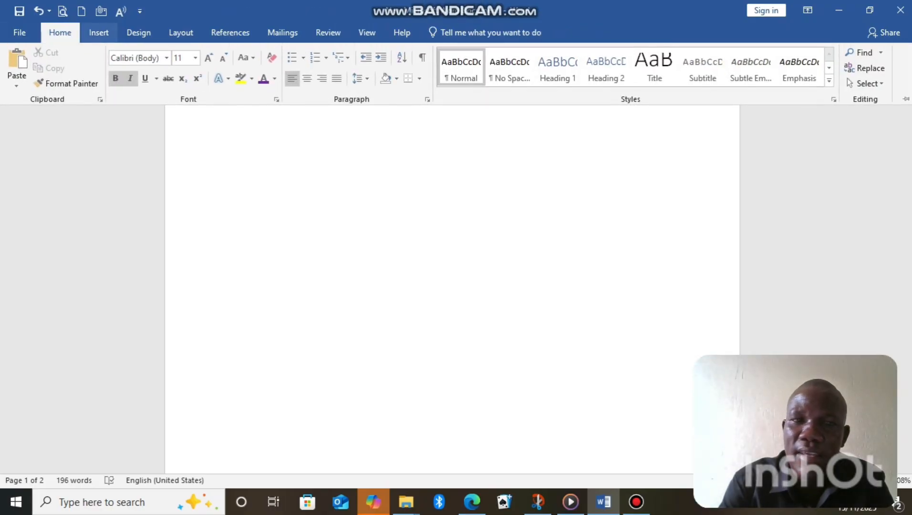
{"action": "left_click", "coordinate": [98, 33]}
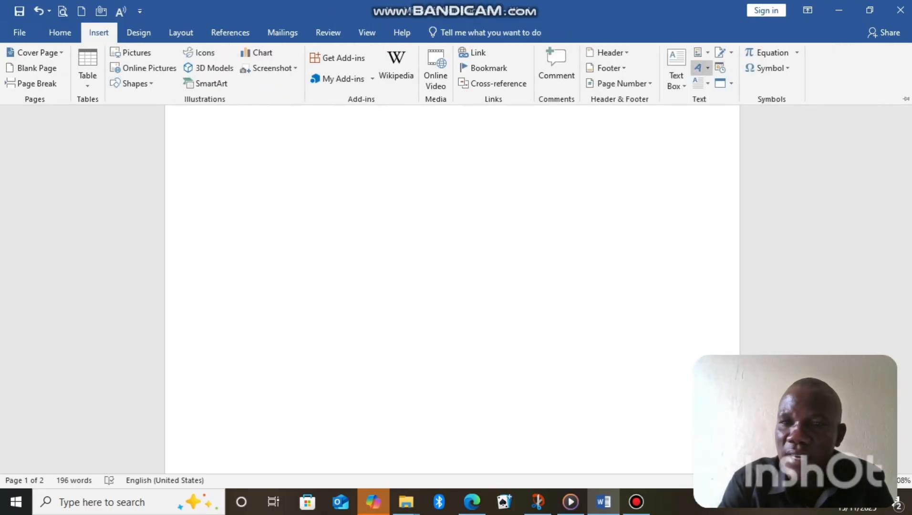
{"action": "left_click", "coordinate": [701, 67]}
{"action": "left_click", "coordinate": [748, 98]}
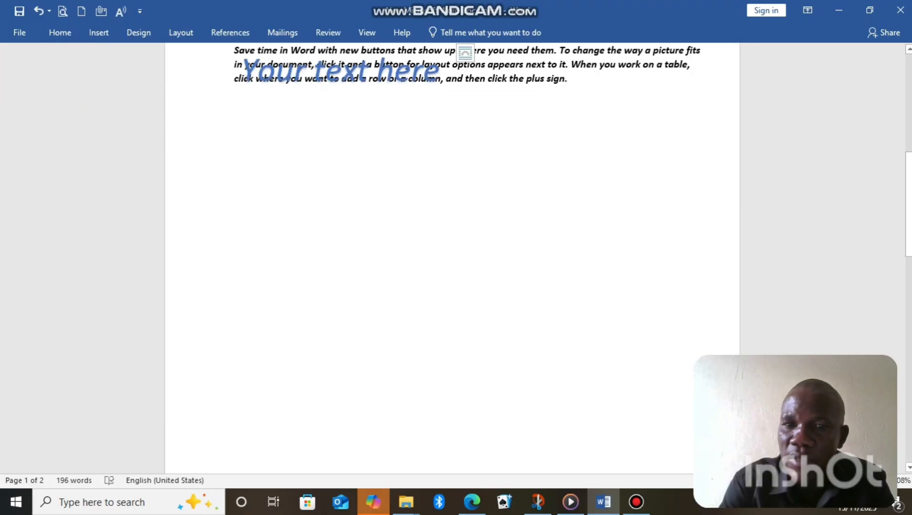
{"action": "left_click", "coordinate": [380, 72]}
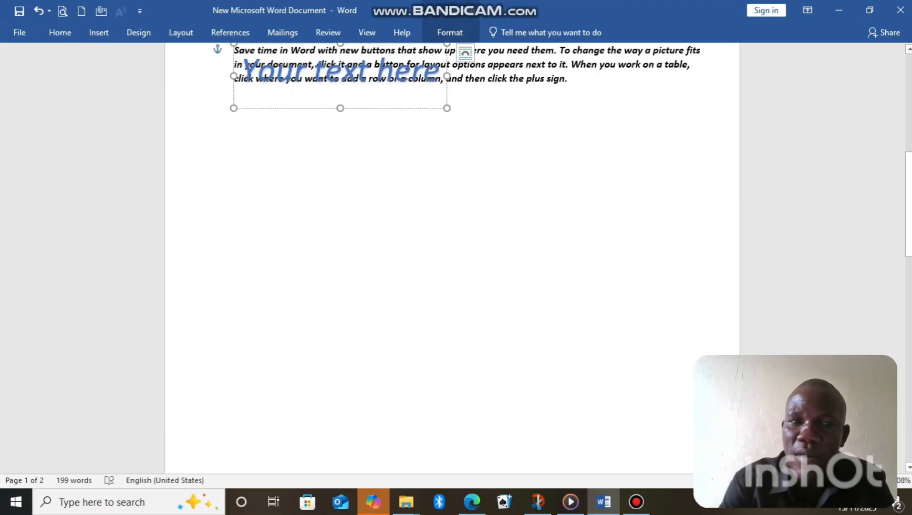
{"action": "left_click_drag", "start_coordinate": [391, 108], "coordinate": [496, 284]}
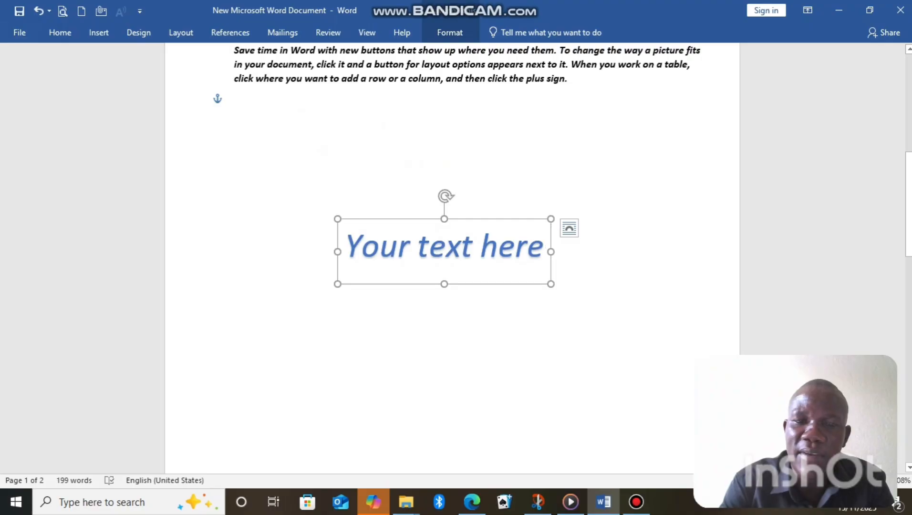
Replace the WordArt placeholder text with "FOOD"
{"action": "key", "text": "BackSpace"}
{"action": "key", "text": "BackSpace"}
{"action": "key", "text": "BackSpace"}
{"action": "key", "text": "BackSpace"}
{"action": "key", "text": "BackSpace"}
{"action": "key", "text": "BackSpace"}
{"action": "key", "text": "BackSpace"}
{"action": "key", "text": "BackSpace"}
{"action": "key", "text": "BackSpace"}
{"action": "key", "text": "BackSpace"}
{"action": "key", "text": "BackSpace"}
{"action": "key", "text": "BackSpace"}
{"action": "key", "text": "BackSpace"}
{"action": "key", "text": "BackSpace"}
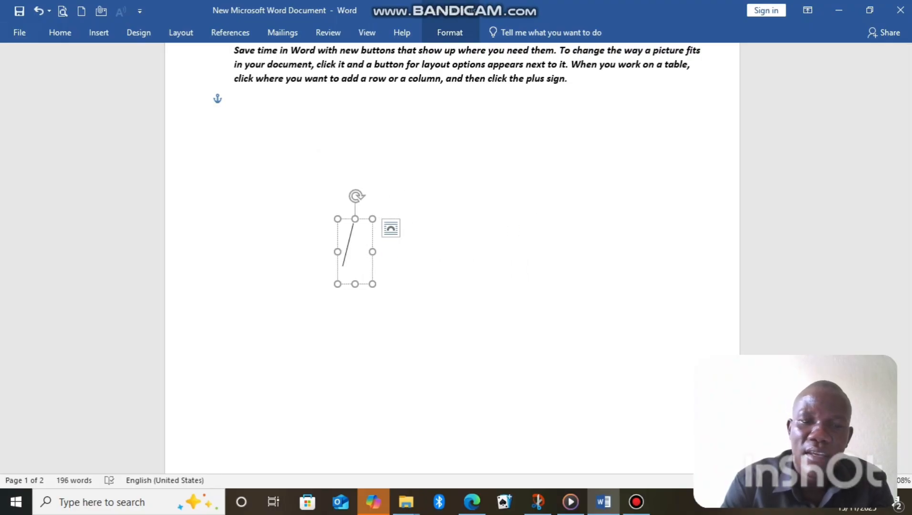
{"action": "type", "text": "FOO"}
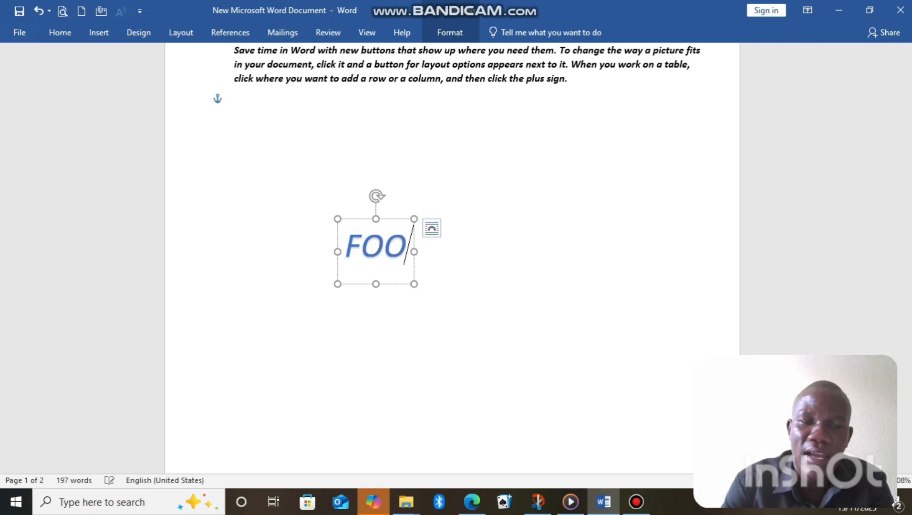
{"action": "type", "text": "D"}
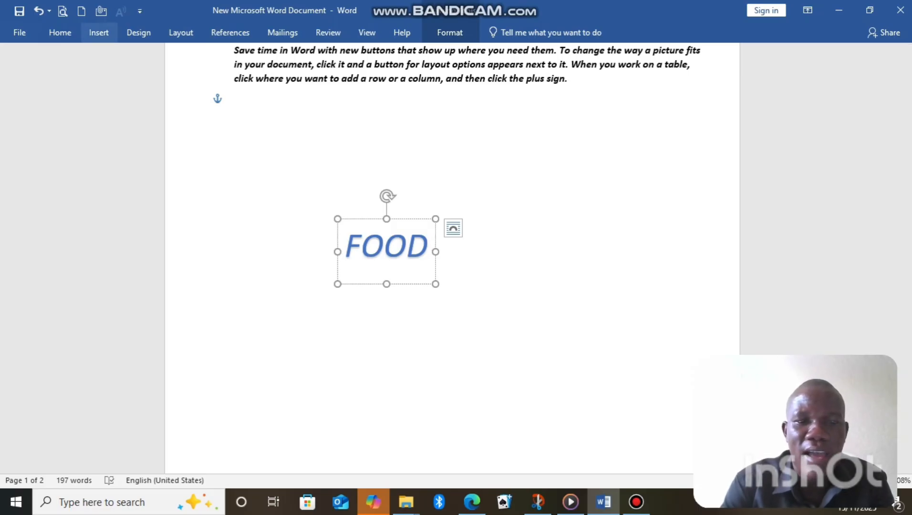
{"action": "left_click", "coordinate": [98, 32]}
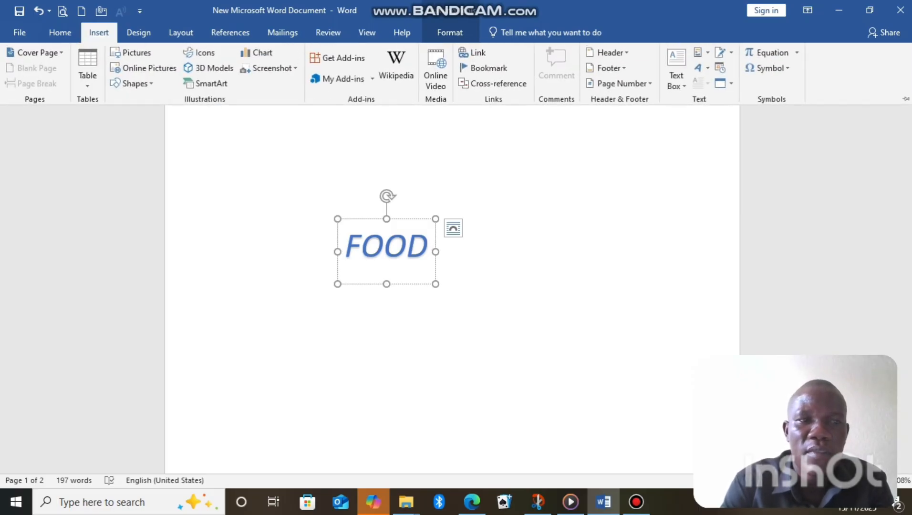
{"action": "key", "text": "Escape"}
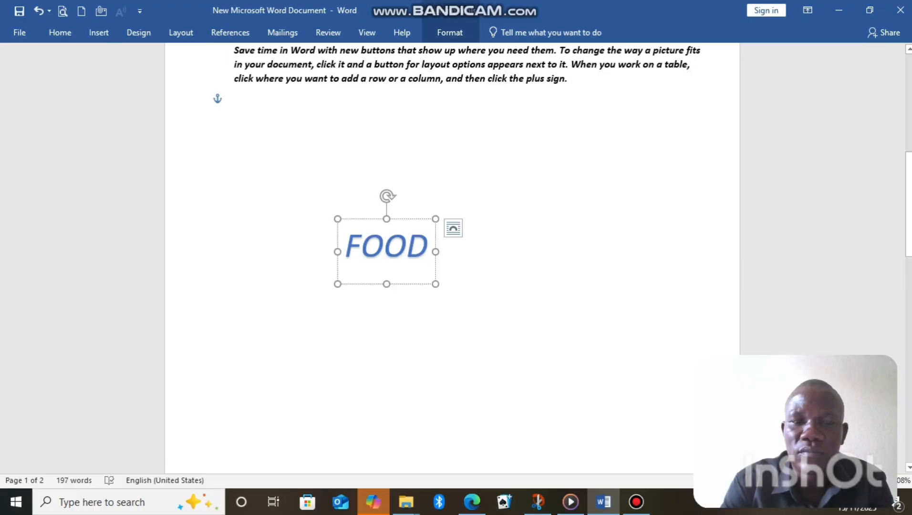
{"action": "left_click", "coordinate": [99, 32]}
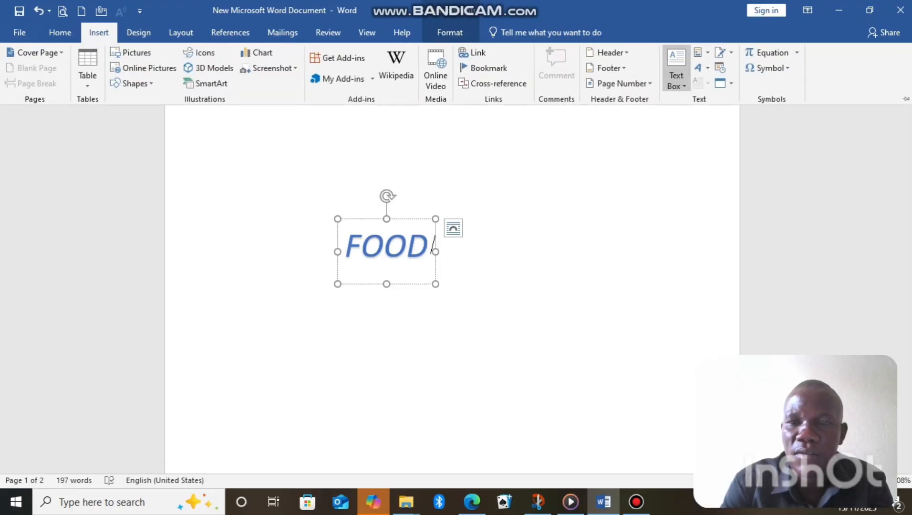
{"action": "left_click", "coordinate": [676, 71]}
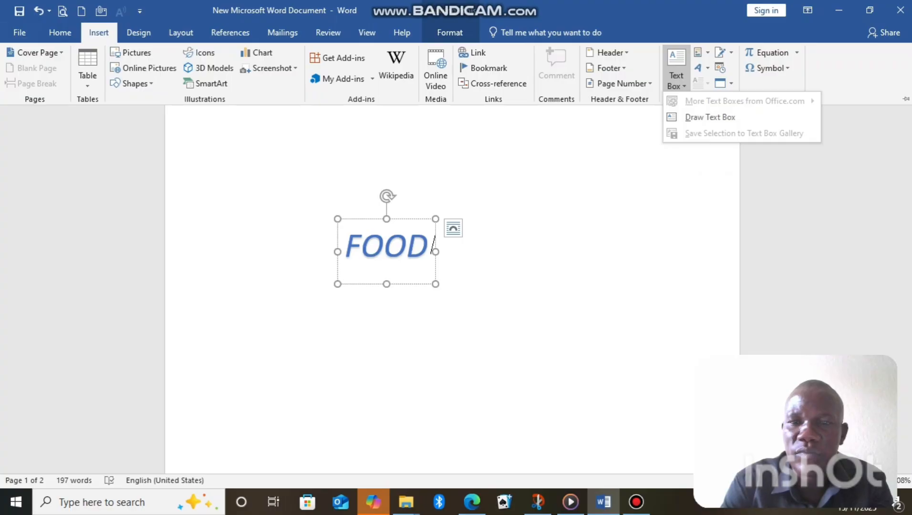
{"action": "left_click", "coordinate": [676, 72]}
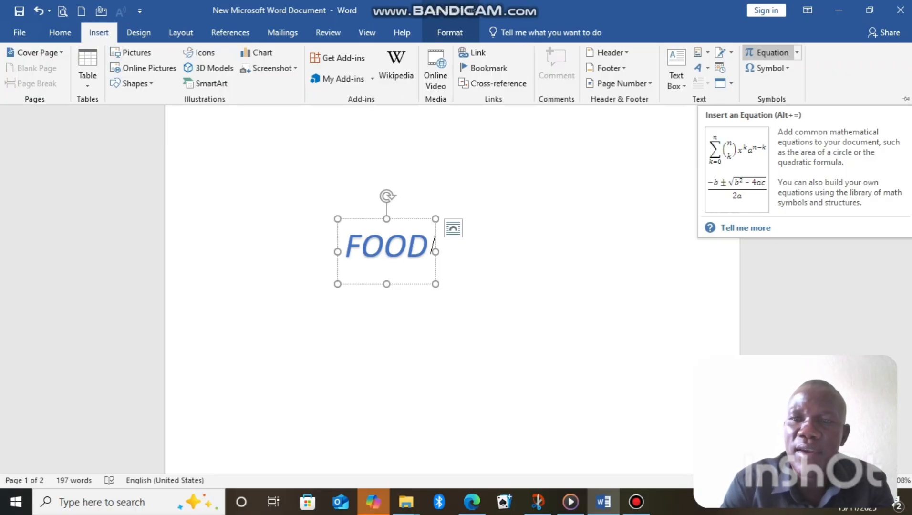
Insert the built-in Binomial Theorem equation after FOOD inside the WordArt box
{"action": "left_click", "coordinate": [767, 52]}
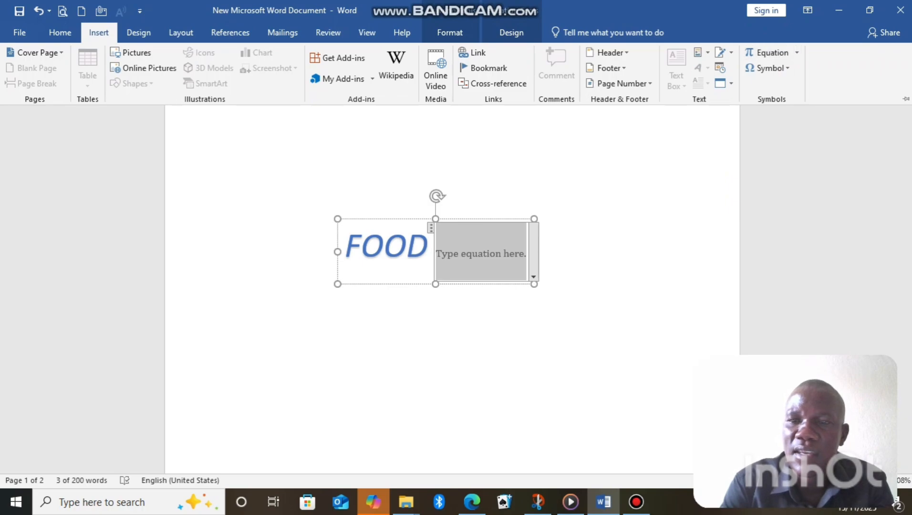
{"action": "left_click", "coordinate": [797, 53]}
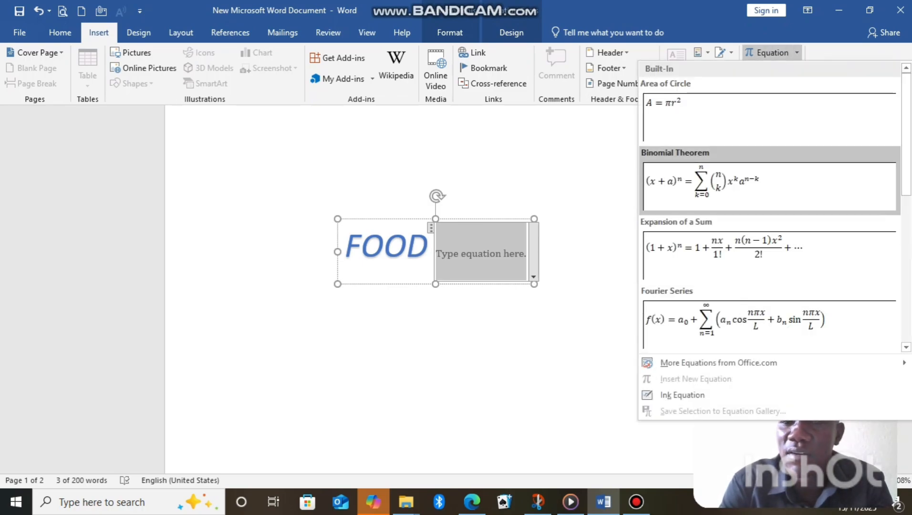
{"action": "left_click", "coordinate": [769, 186]}
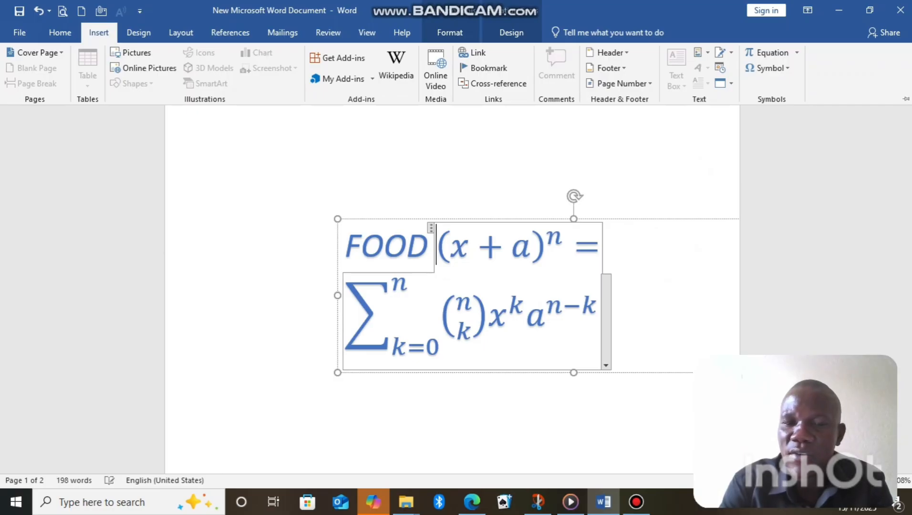
Replace the letter D in FOOD with the circled 9 symbol
{"action": "left_click", "coordinate": [387, 245]}
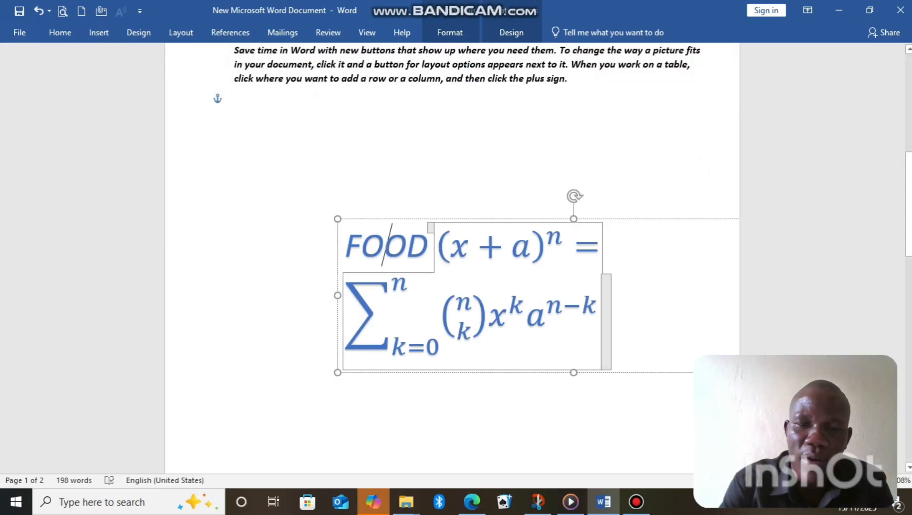
{"action": "key", "text": "shift+Home"}
{"action": "left_click_drag", "start_coordinate": [428, 247], "coordinate": [408, 247]}
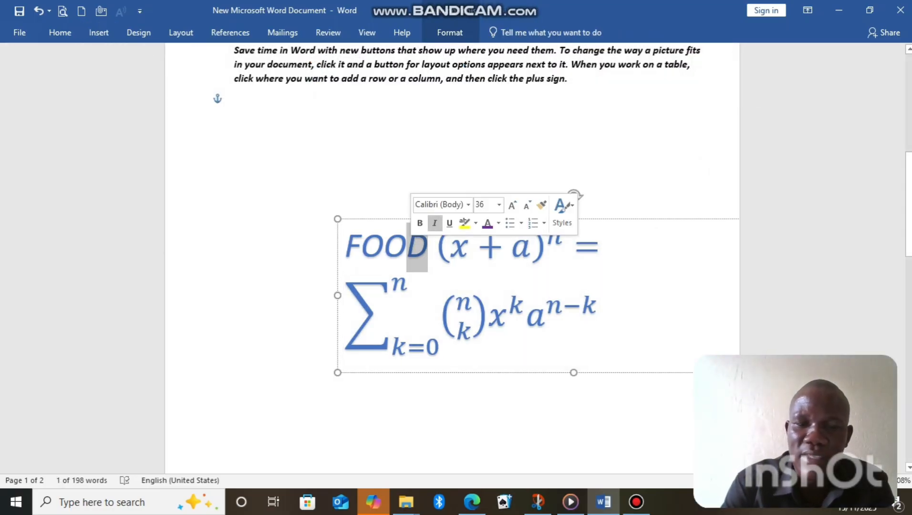
{"action": "left_click", "coordinate": [99, 32]}
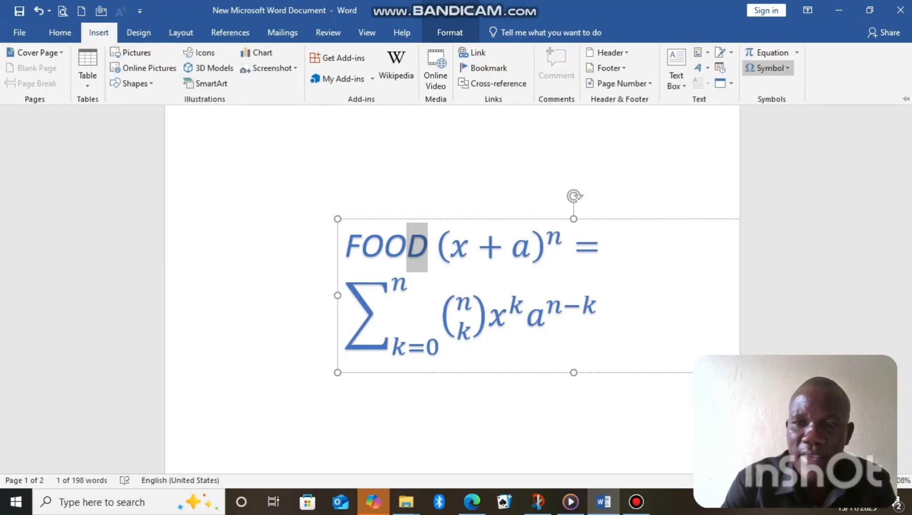
{"action": "left_click", "coordinate": [768, 68]}
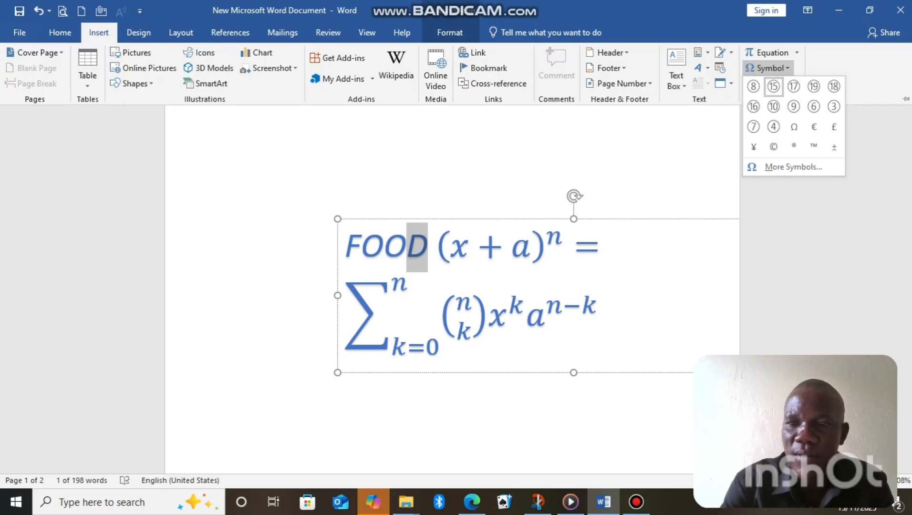
{"action": "left_click", "coordinate": [794, 106]}
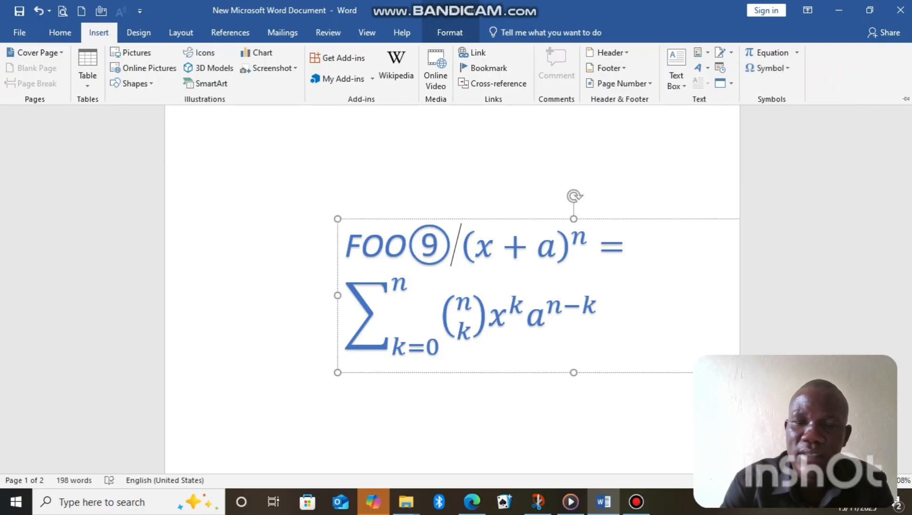
Insert the euro symbol between the circled 9 and the equation in the WordArt box
{"action": "left_click", "coordinate": [768, 68]}
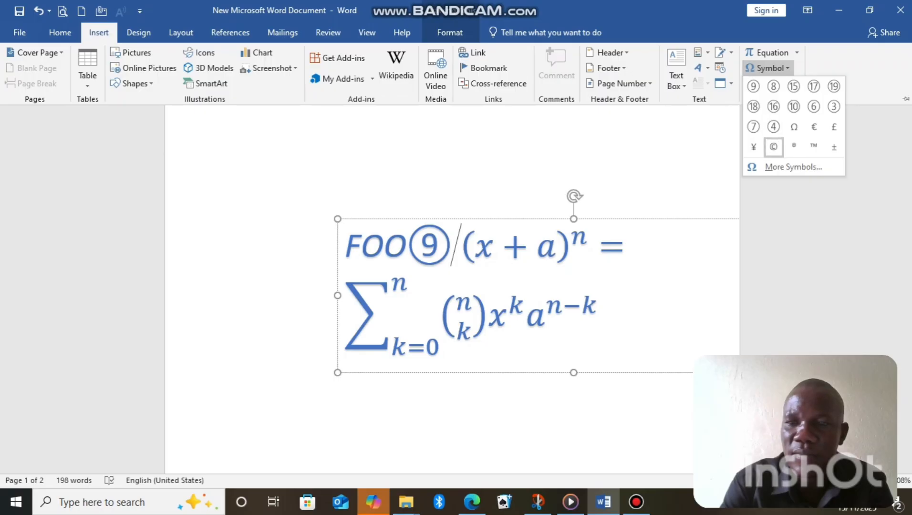
{"action": "left_click", "coordinate": [814, 126]}
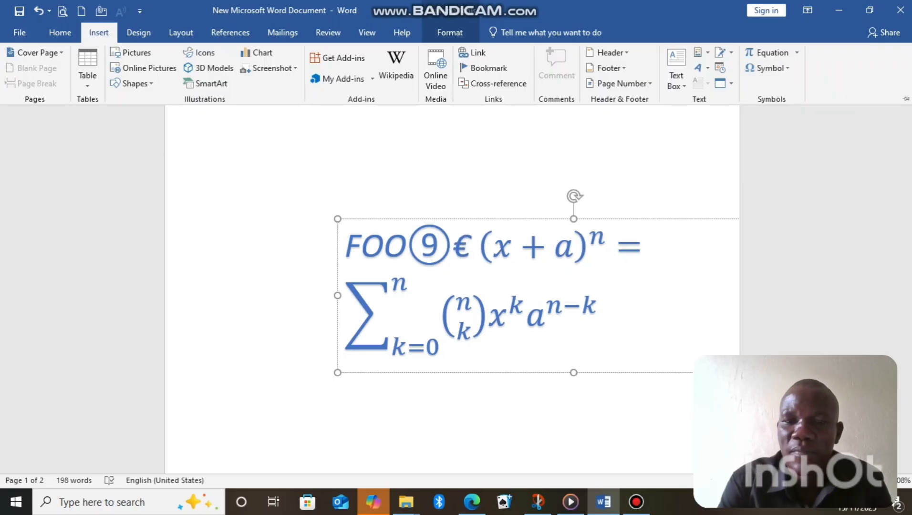
{"action": "left_click", "coordinate": [637, 502]}
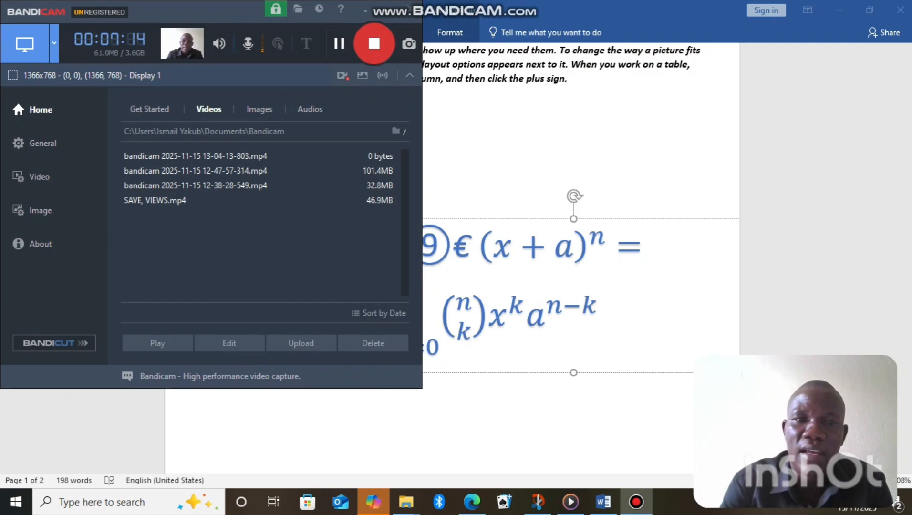
{"action": "left_click", "coordinate": [340, 43]}
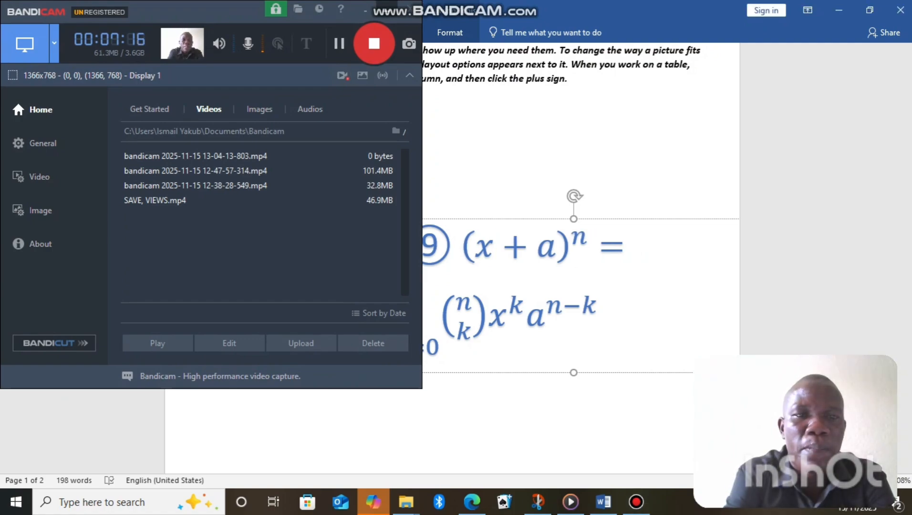
{"action": "left_click", "coordinate": [366, 10]}
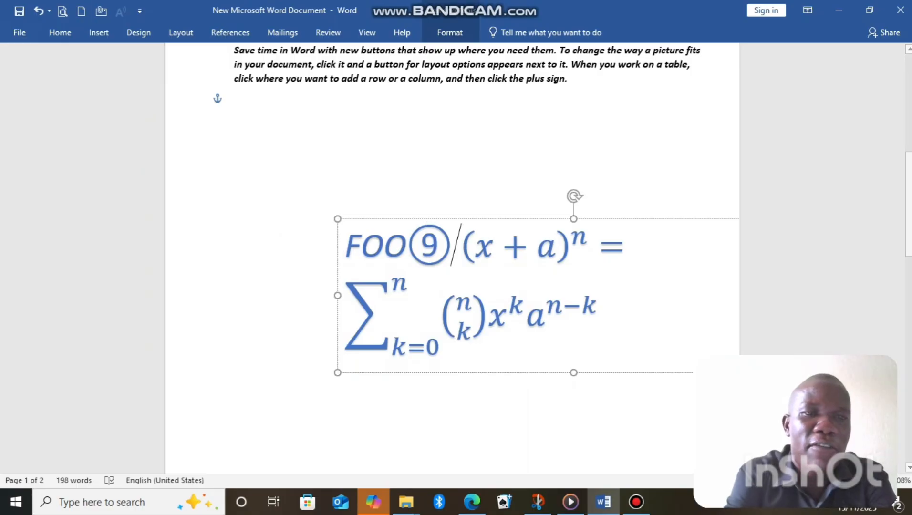
Draw a wide, empty text box in the blank area between the body paragraph and the WordArt
{"action": "left_click", "coordinate": [99, 33]}
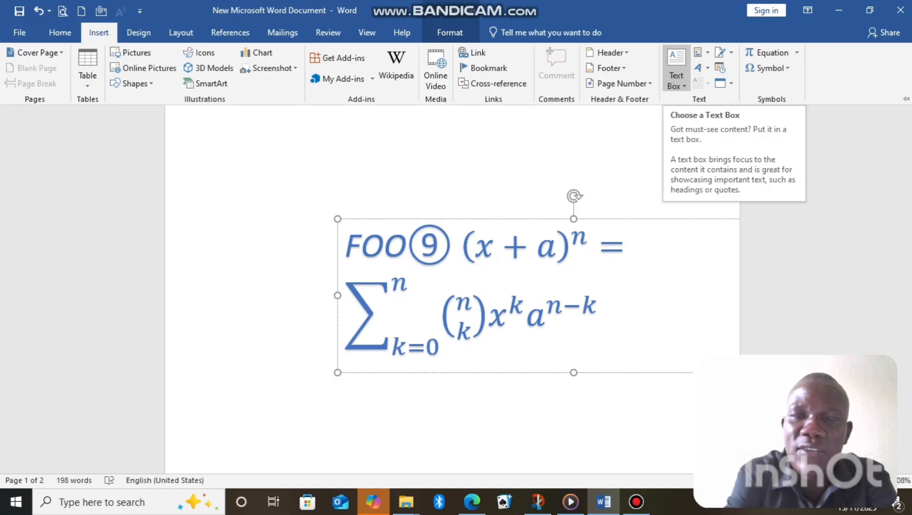
{"action": "left_click", "coordinate": [676, 67]}
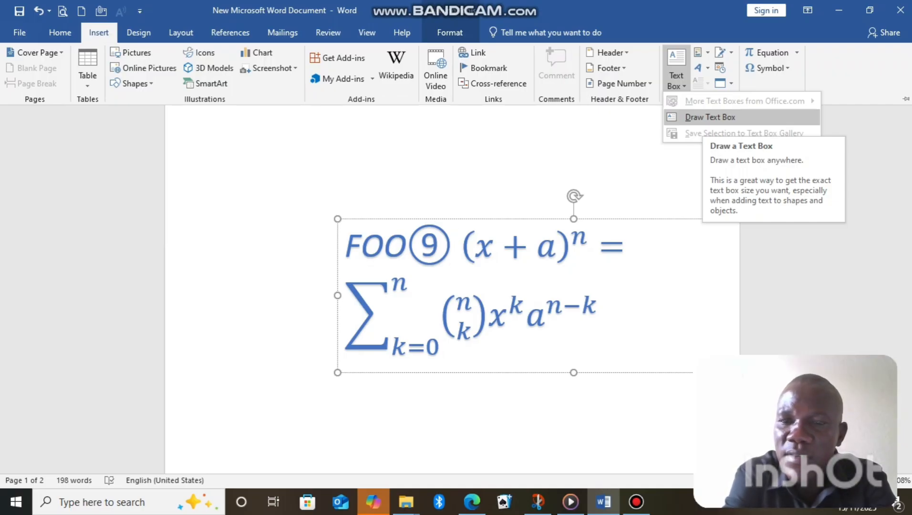
{"action": "left_click", "coordinate": [707, 117]}
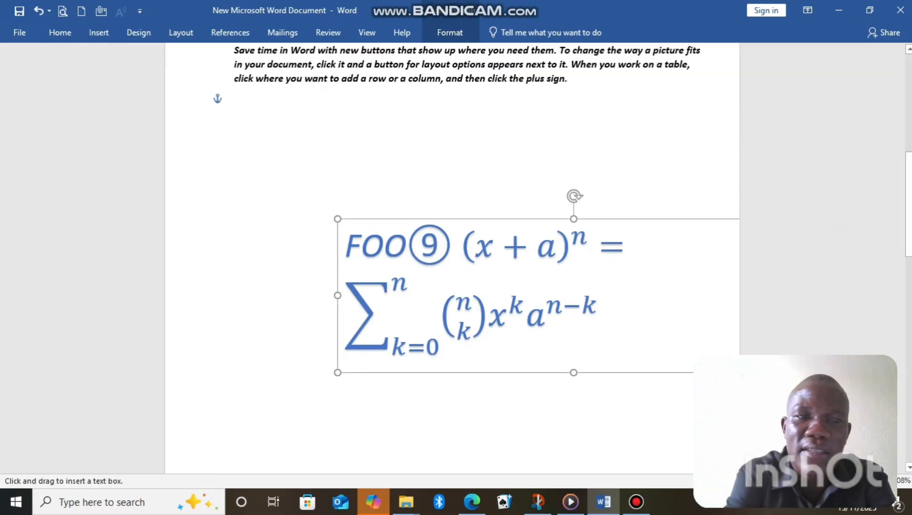
{"action": "left_click_drag", "start_coordinate": [324, 105], "coordinate": [574, 178]}
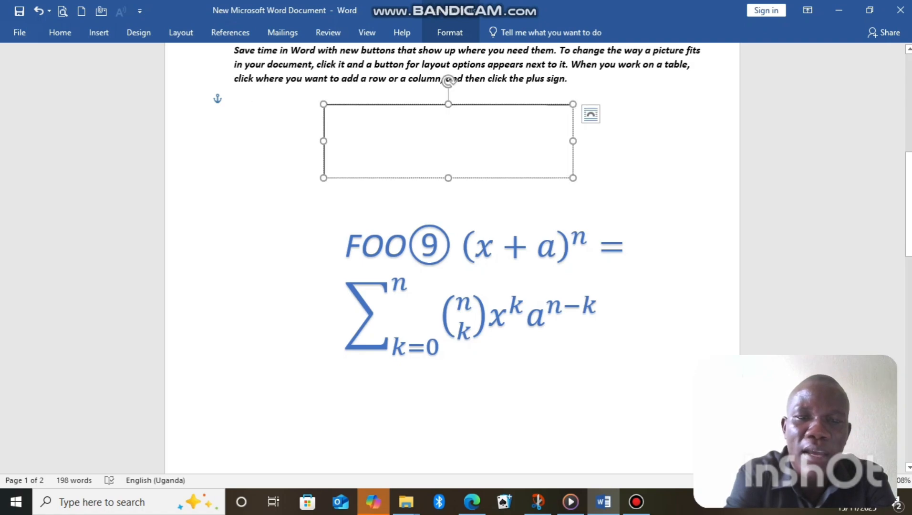
Enter "AFTERMORNING D" in the new text box
{"action": "type", "text": "A"}
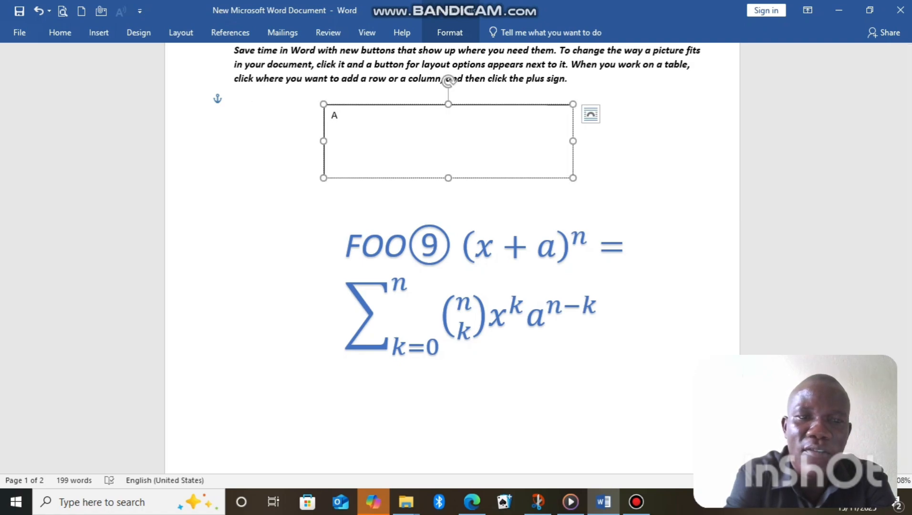
{"action": "type", "text": "FTERM"}
{"action": "key", "text": "BackSpace"}
{"action": "type", "text": "FTERMORNING "}
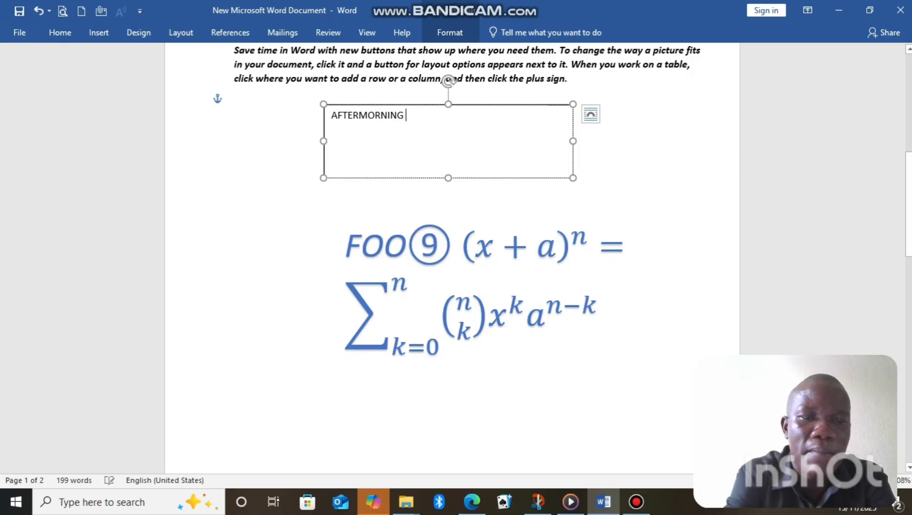
{"action": "type", "text": "D"}
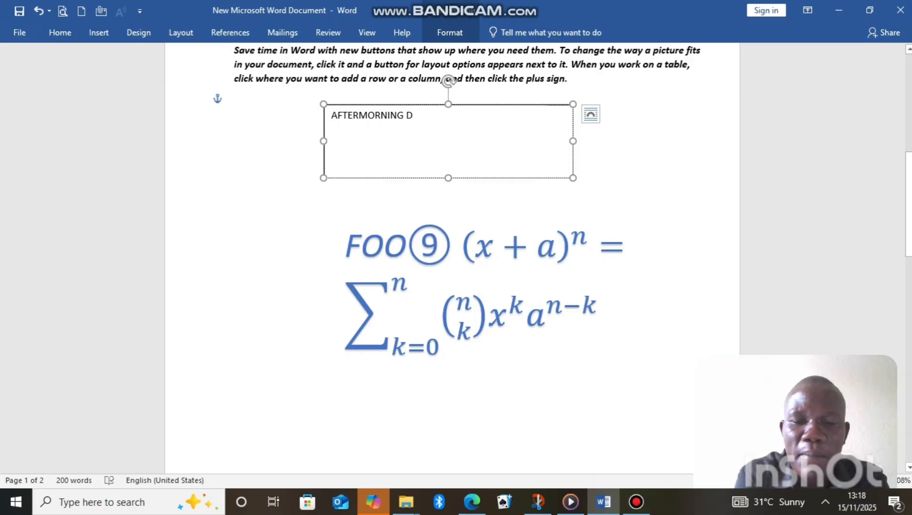
{"action": "left_click", "coordinate": [636, 502]}
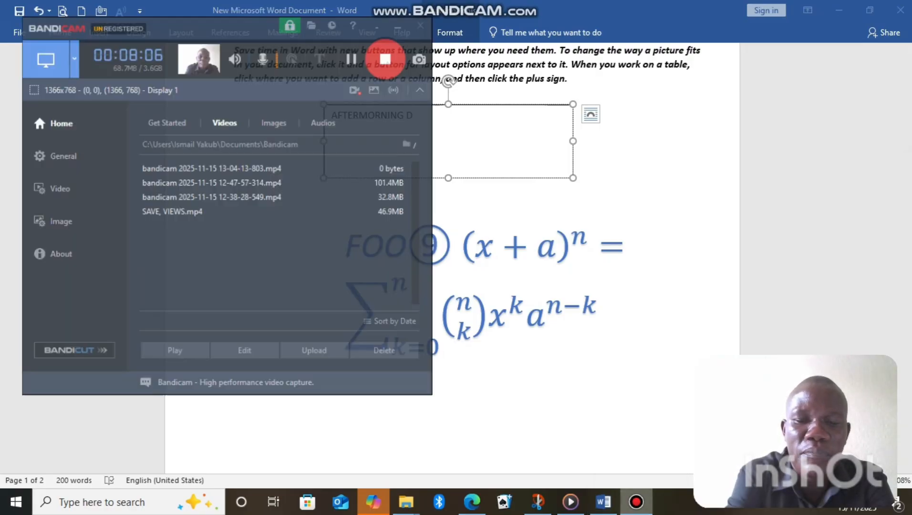